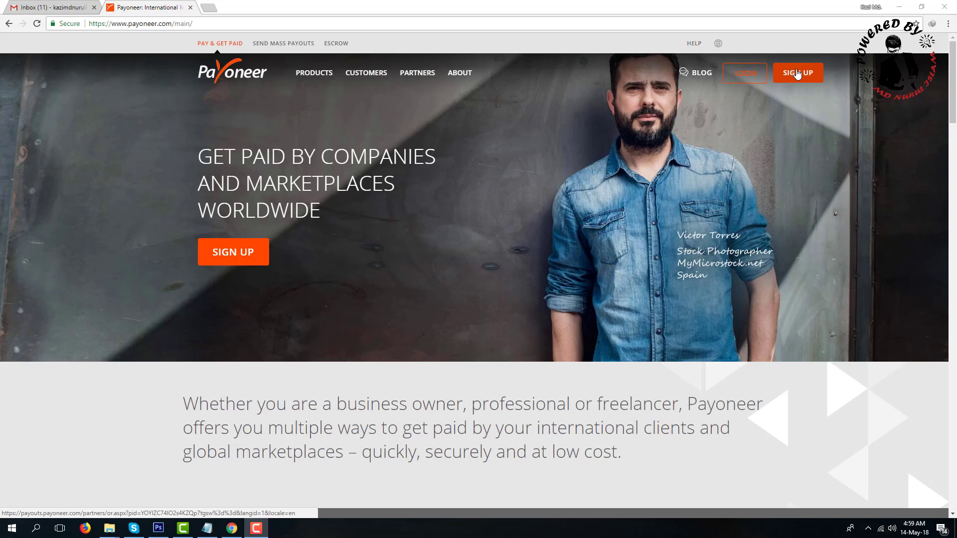
Step: Open the individual sign-up form and enter the first name, last name and email twice
click(797, 74)
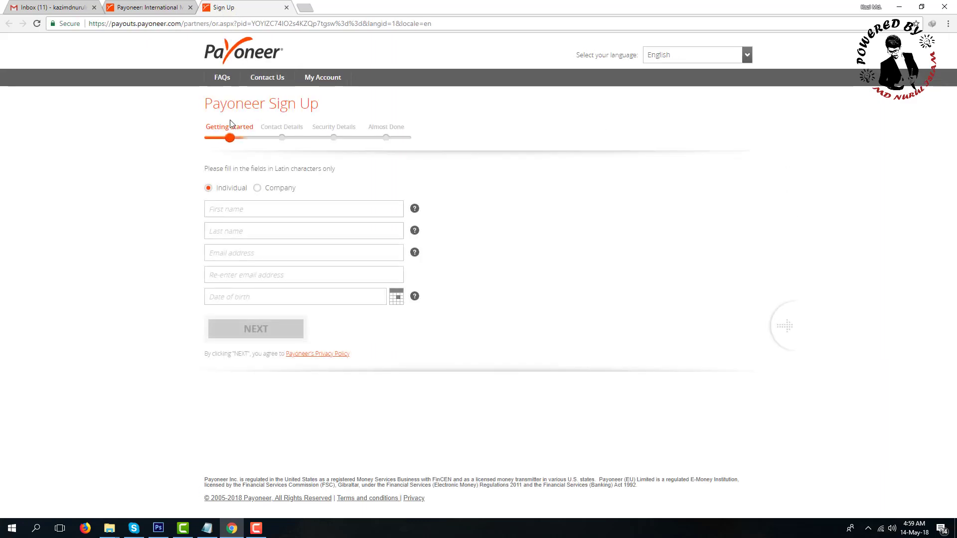
click(236, 210)
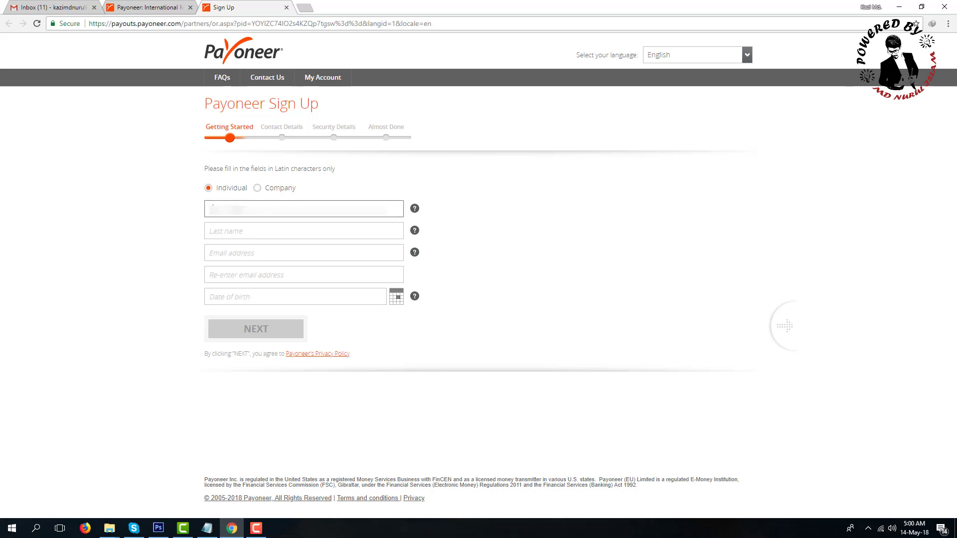
click(243, 227)
text(Is)
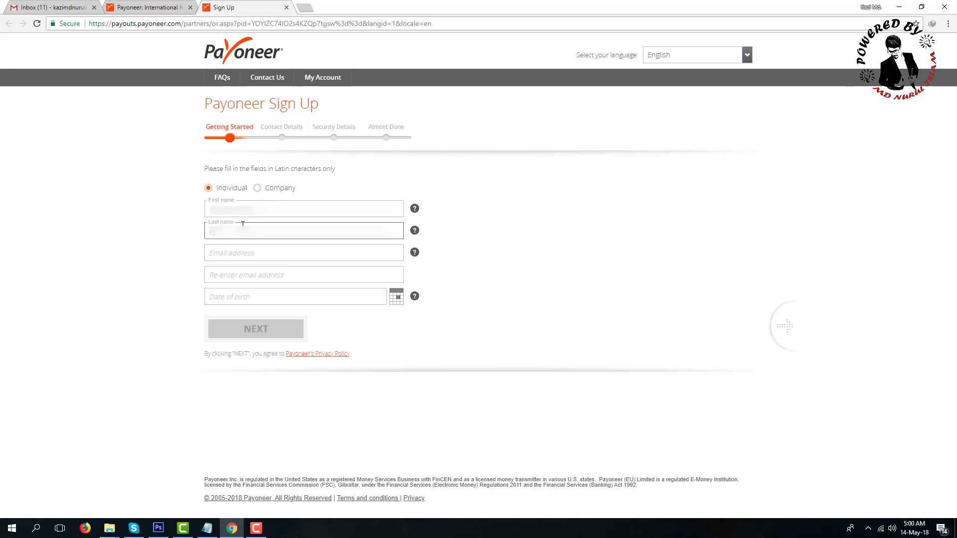
click(261, 259)
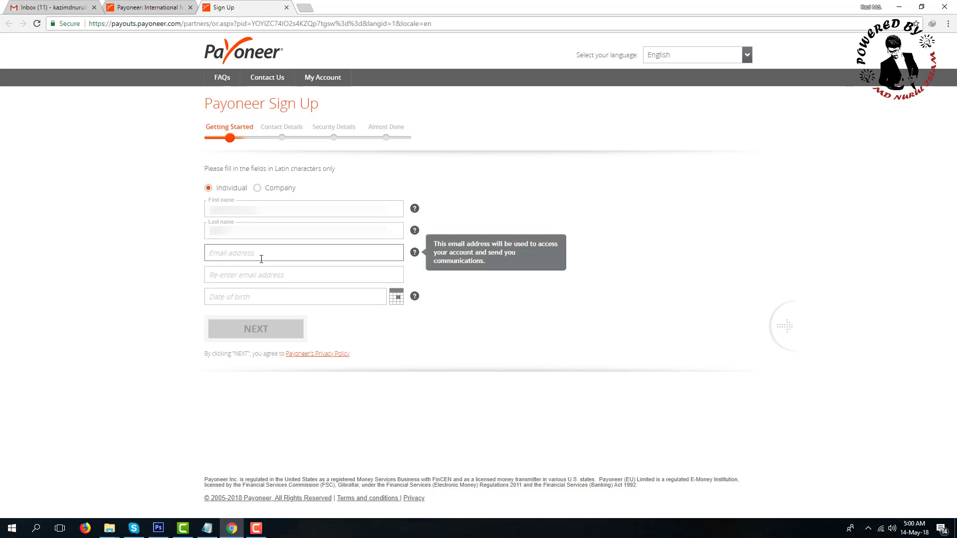
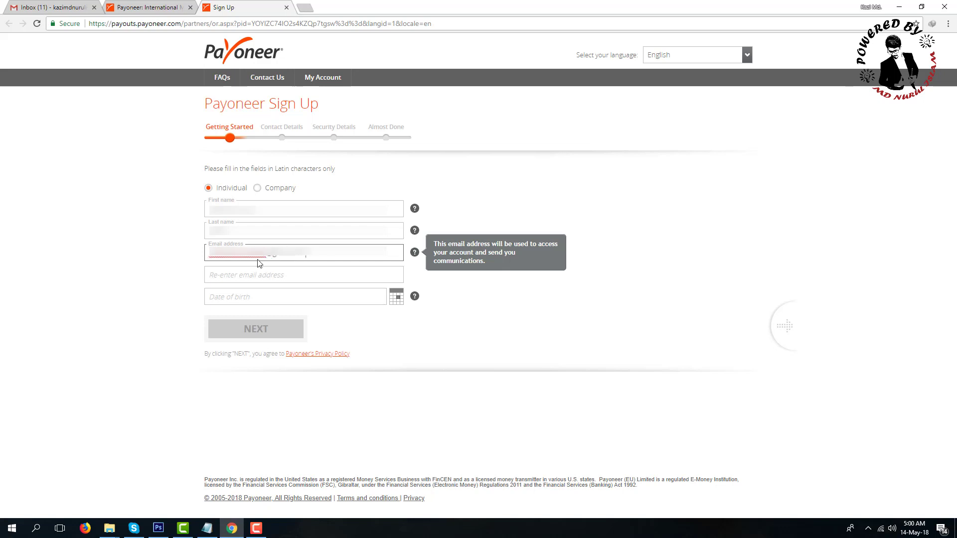
click(268, 276)
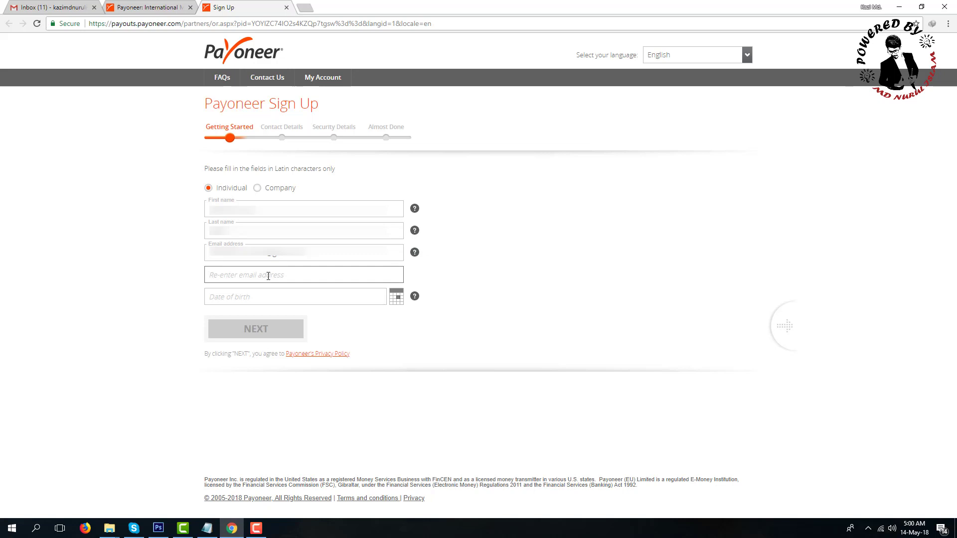
key(ctrl+v)
text(ma)
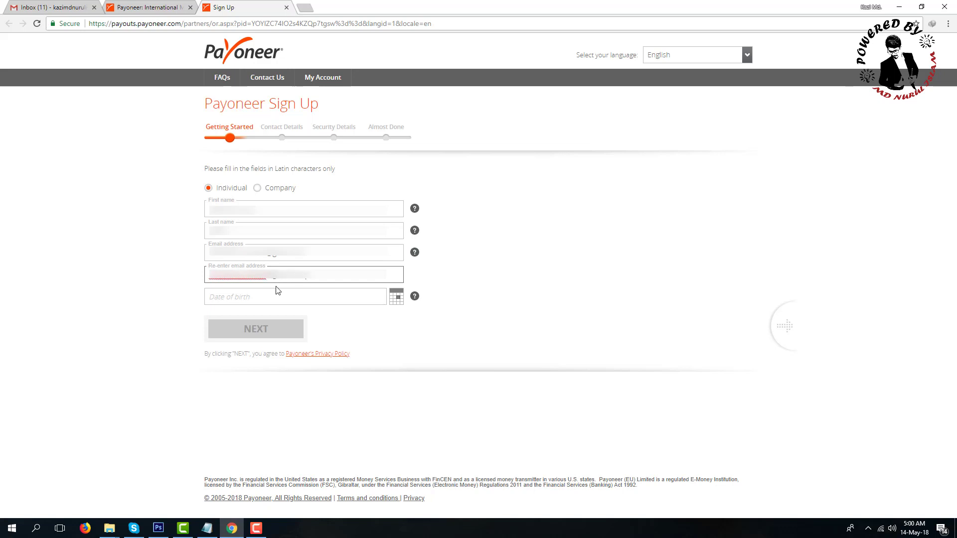
click(282, 297)
click(284, 316)
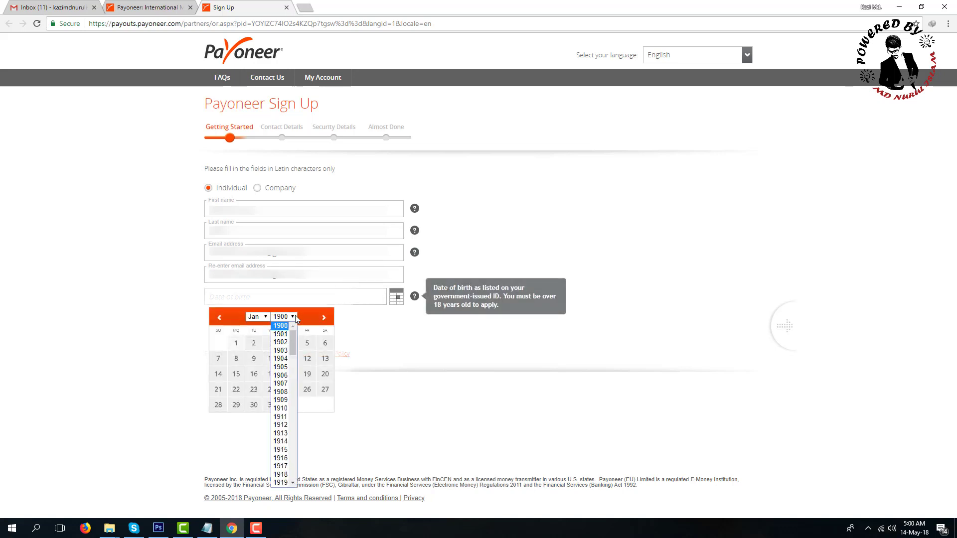
scroll(281, 398, down, 6)
scroll(281, 410, down, 8)
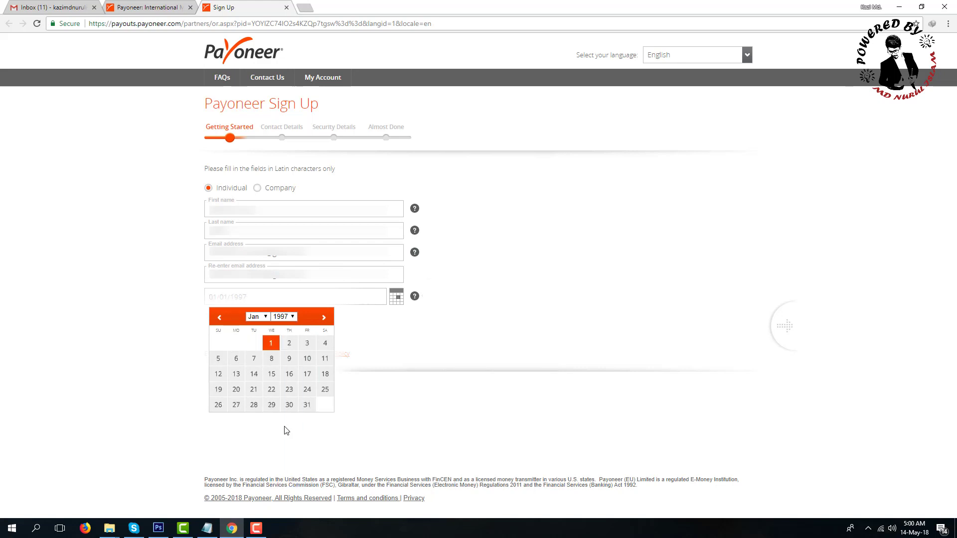
click(281, 430)
click(265, 318)
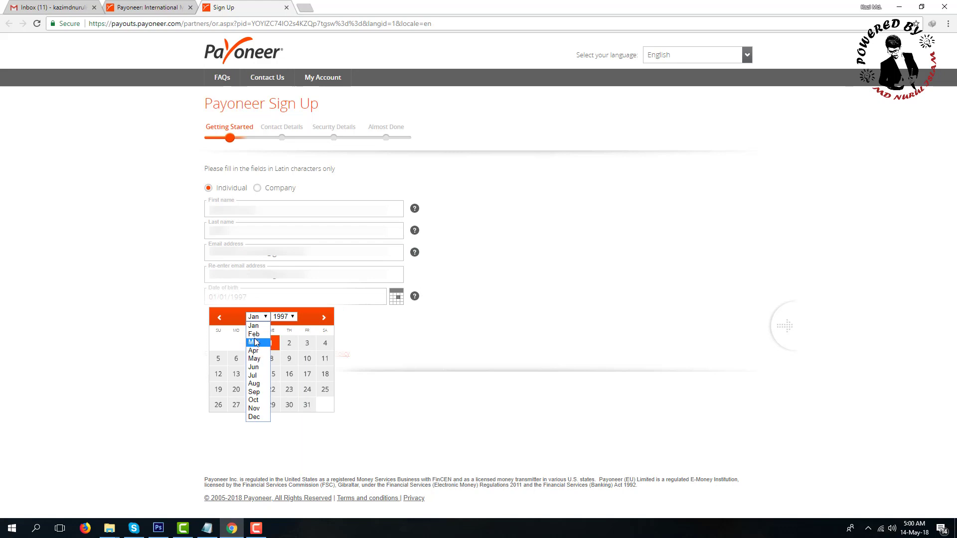
click(257, 334)
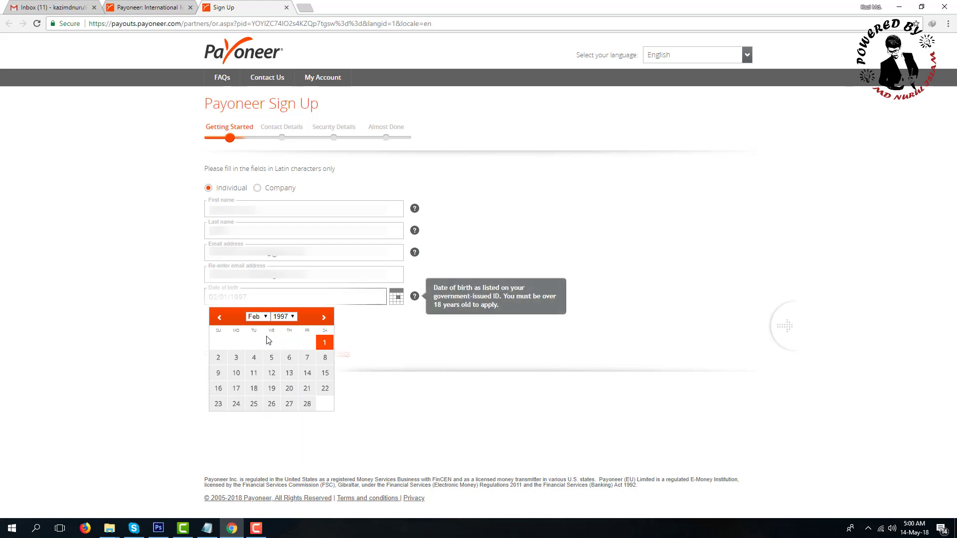
click(290, 405)
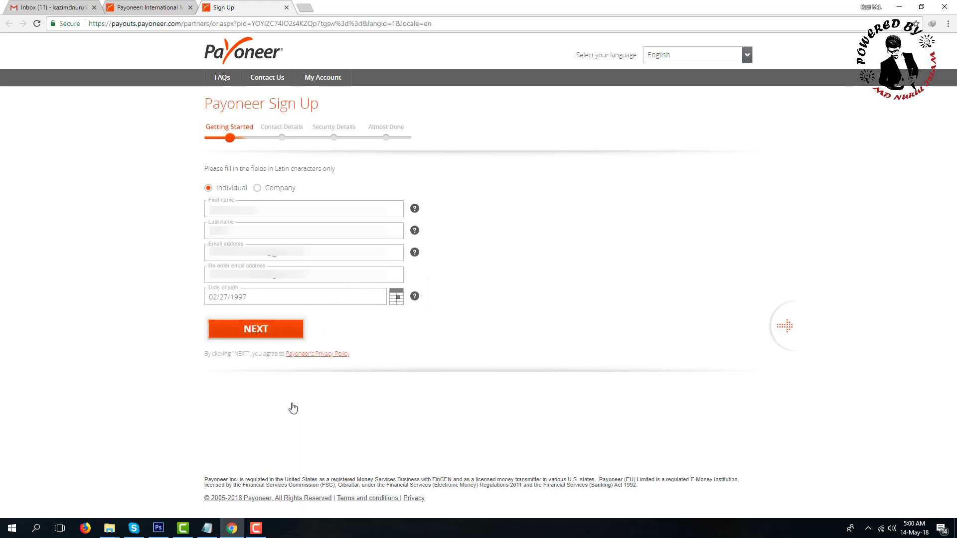
click(260, 330)
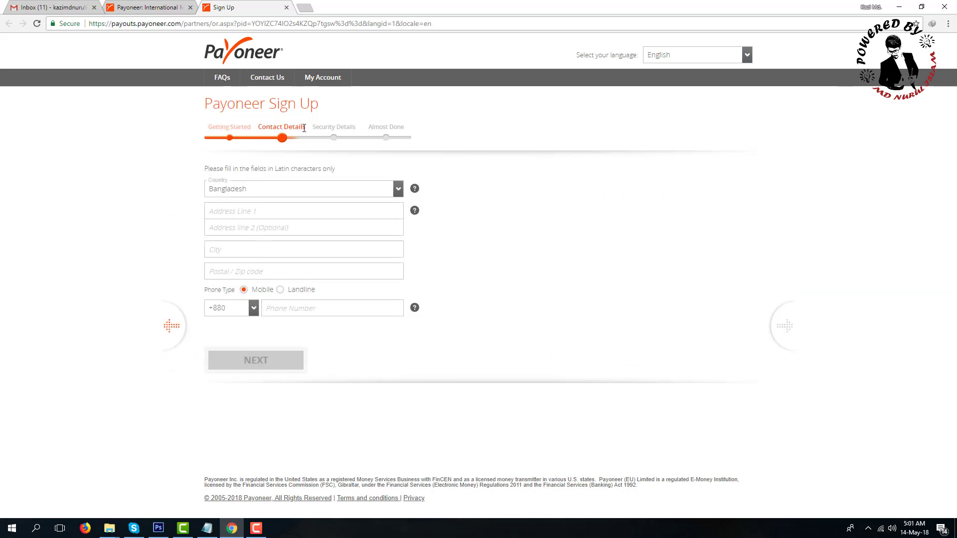
Step: Paste the street address copied from the saved notes into Address Line 1
click(231, 211)
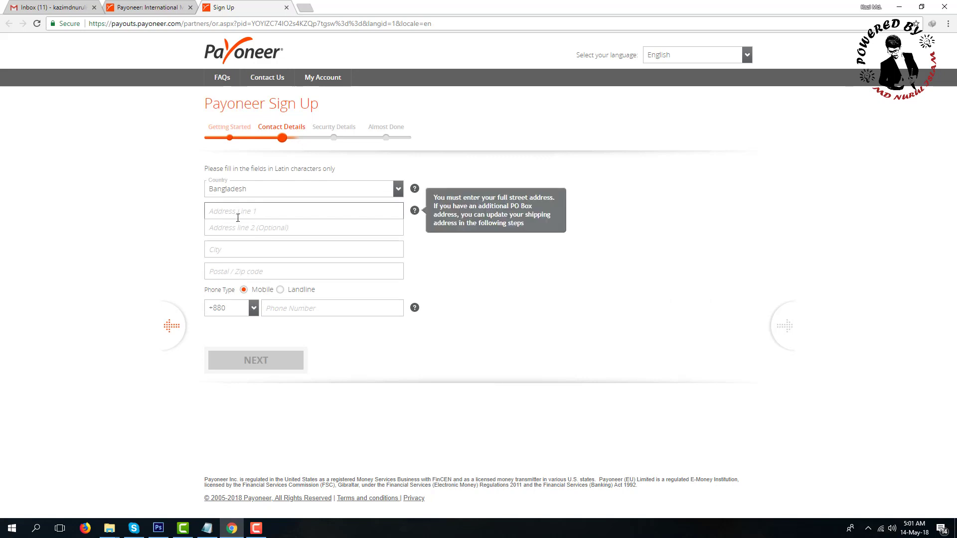
click(244, 230)
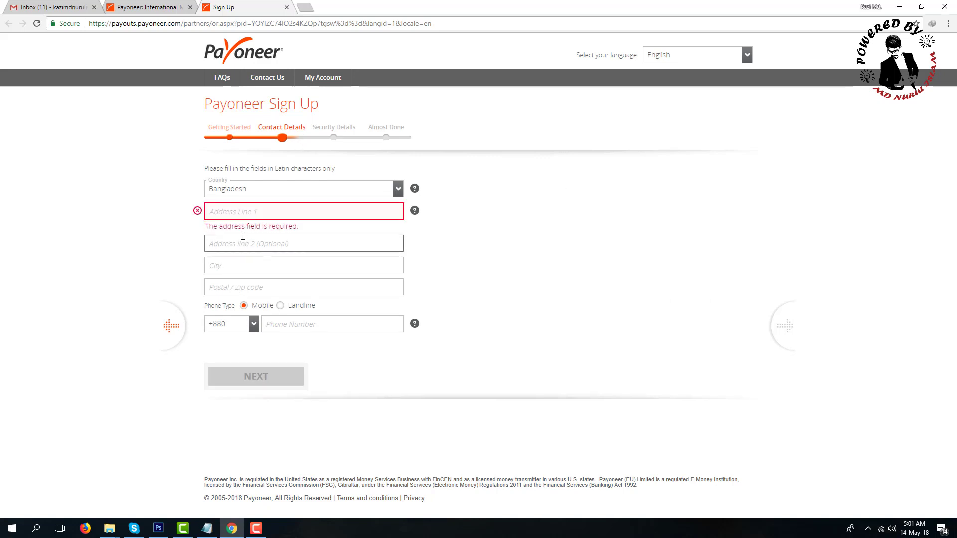
click(235, 211)
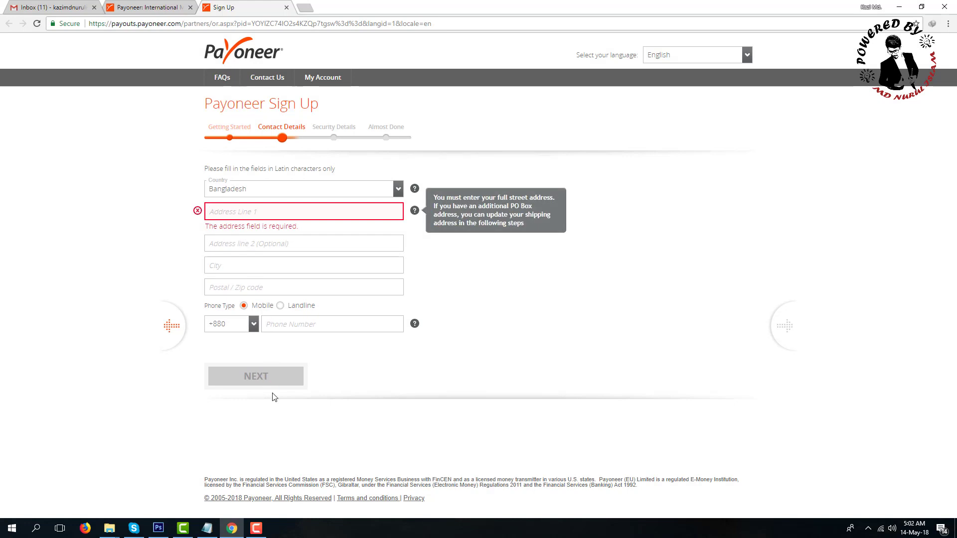
click(214, 530)
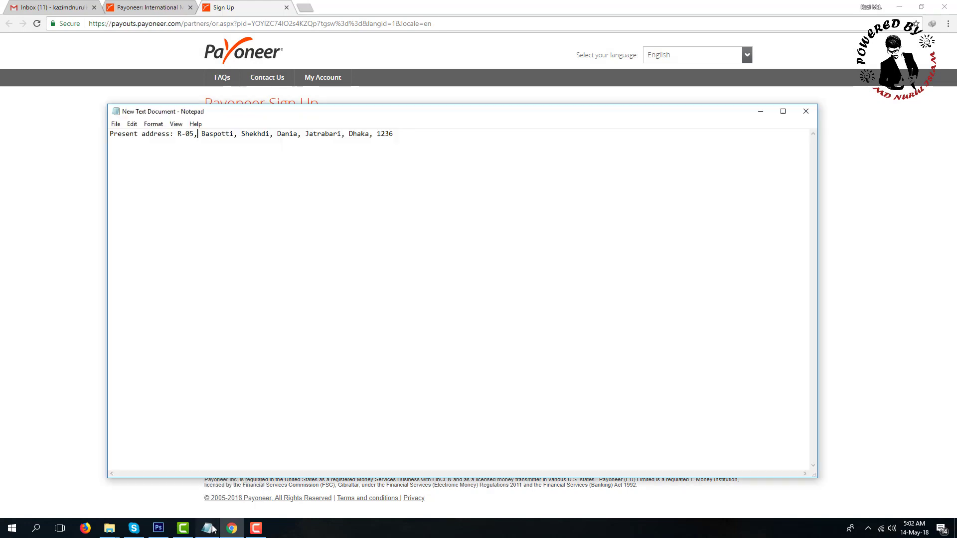
drag(179, 135, 272, 136)
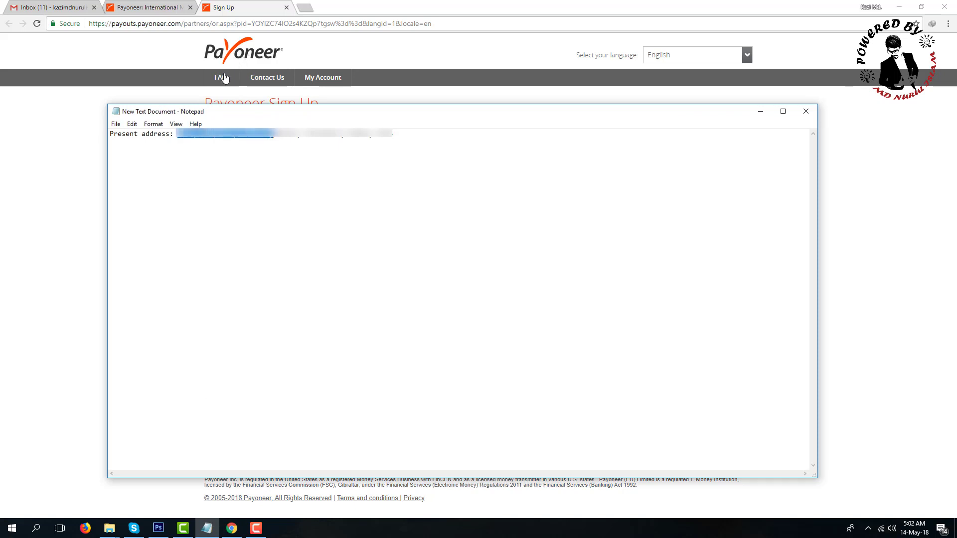
click(56, 131)
click(319, 213)
right_click(319, 213)
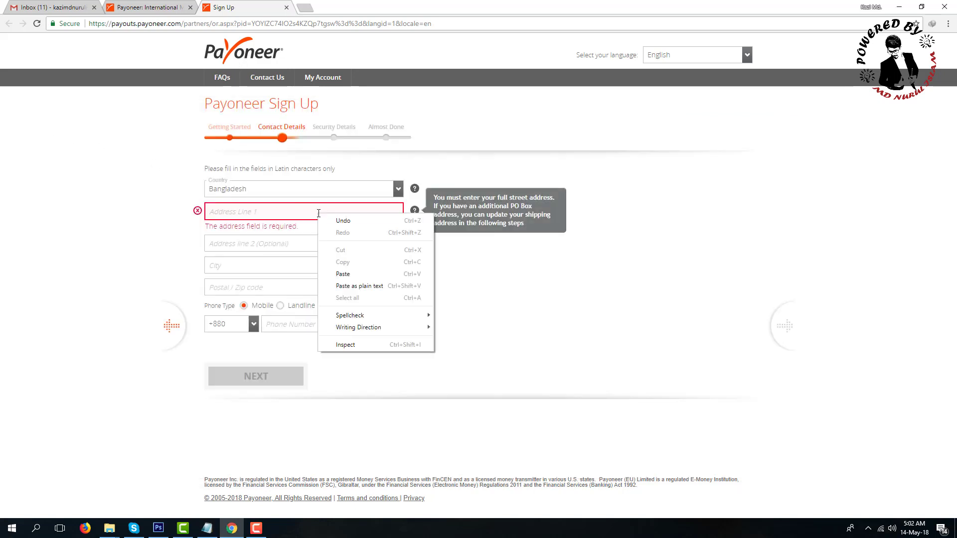
click(353, 273)
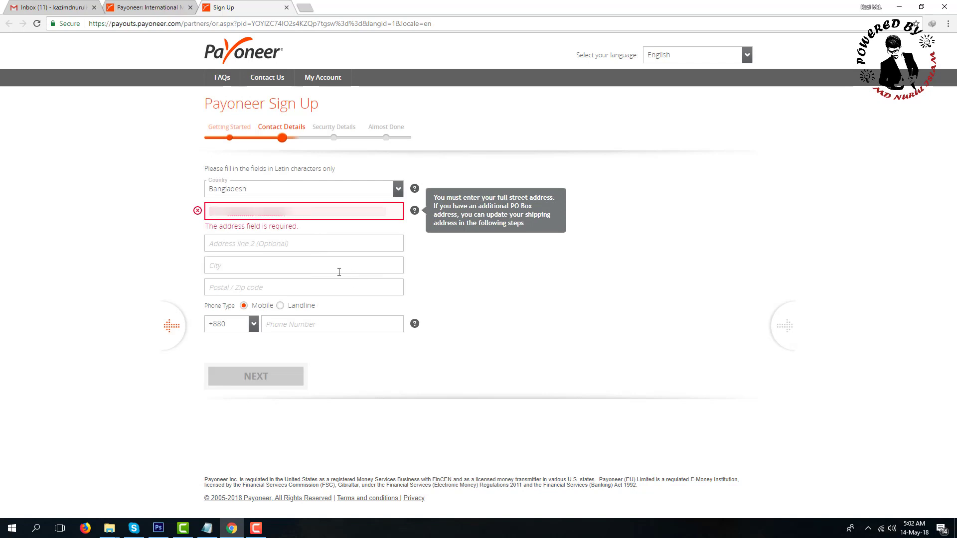
Step: Paste the rest of the address from the notes into Address Line 2
click(144, 241)
click(217, 529)
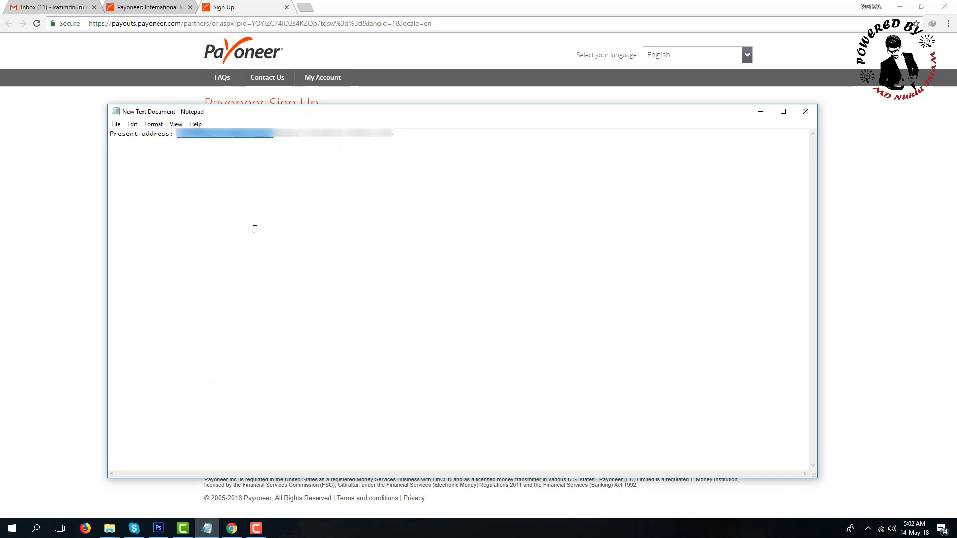
drag(278, 134, 395, 134)
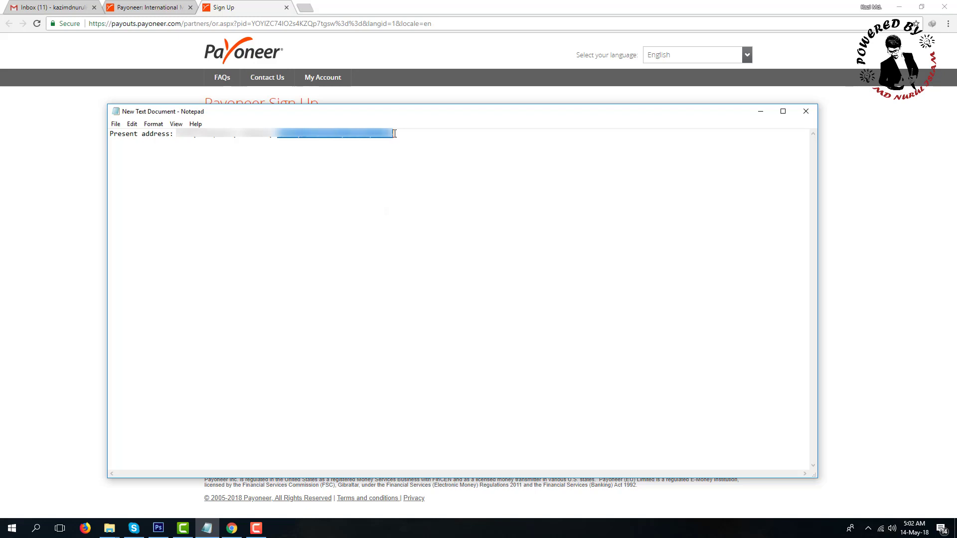
click(53, 173)
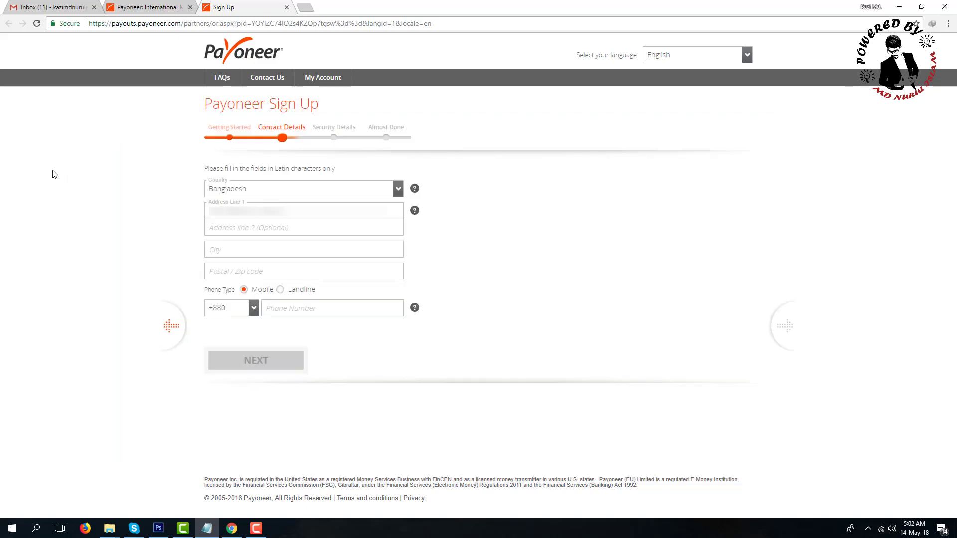
click(269, 229)
key(ctrl+v)
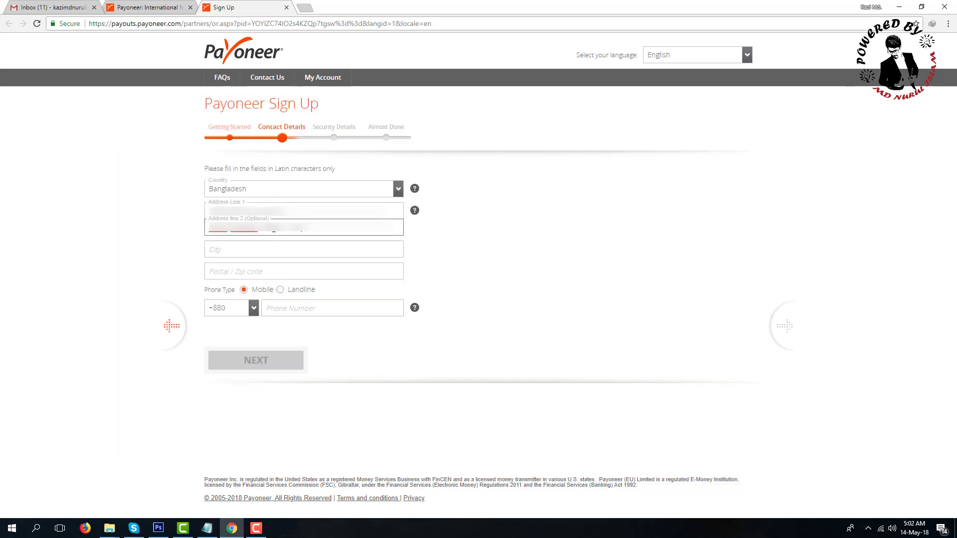
Step: Enter city Dhaka, postal code 1236 and the mobile number, then continue
click(223, 250)
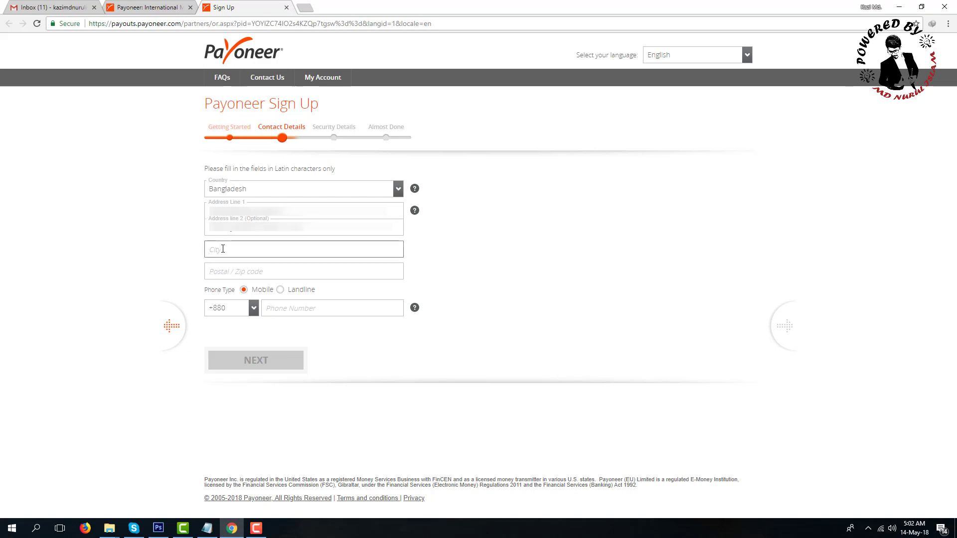
text(Dhaka)
click(231, 261)
text(1236)
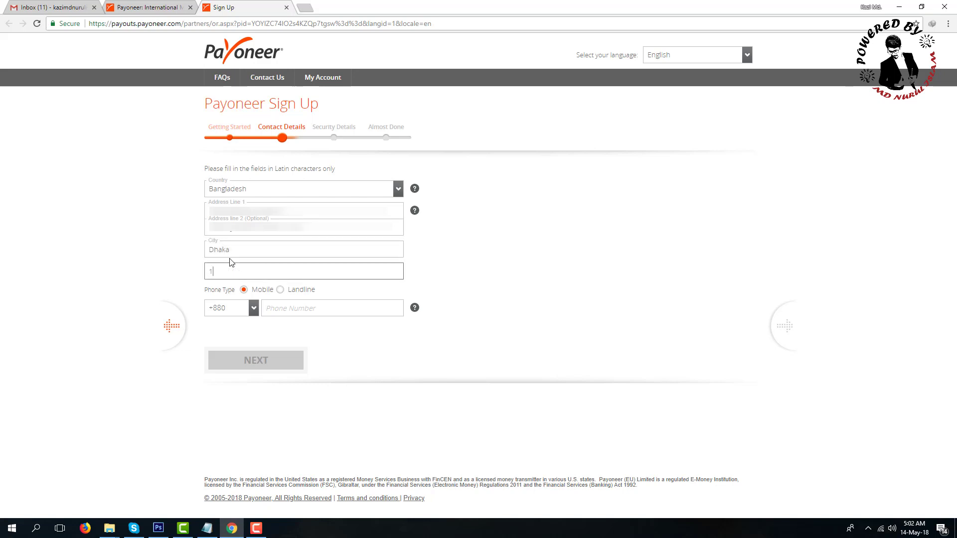
click(283, 310)
key(ctrl+v)
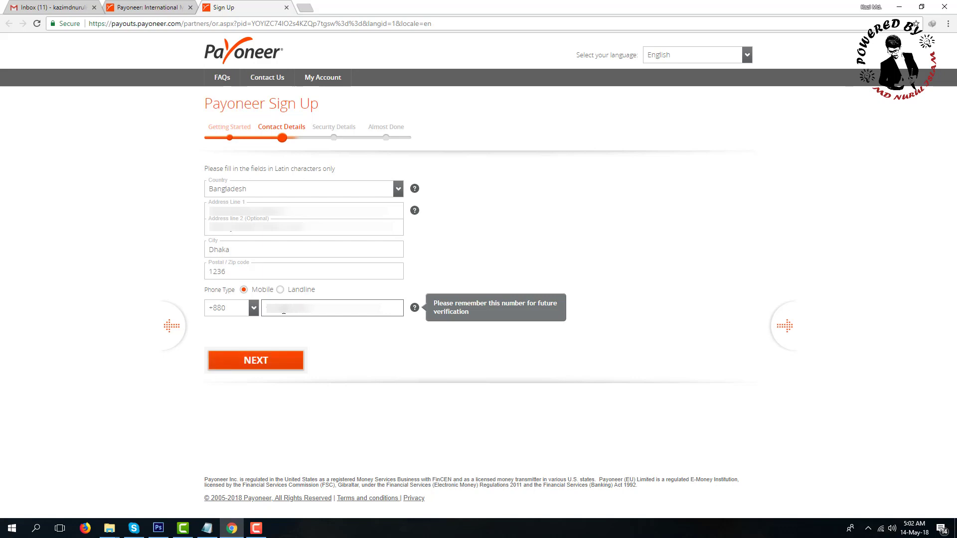
click(274, 363)
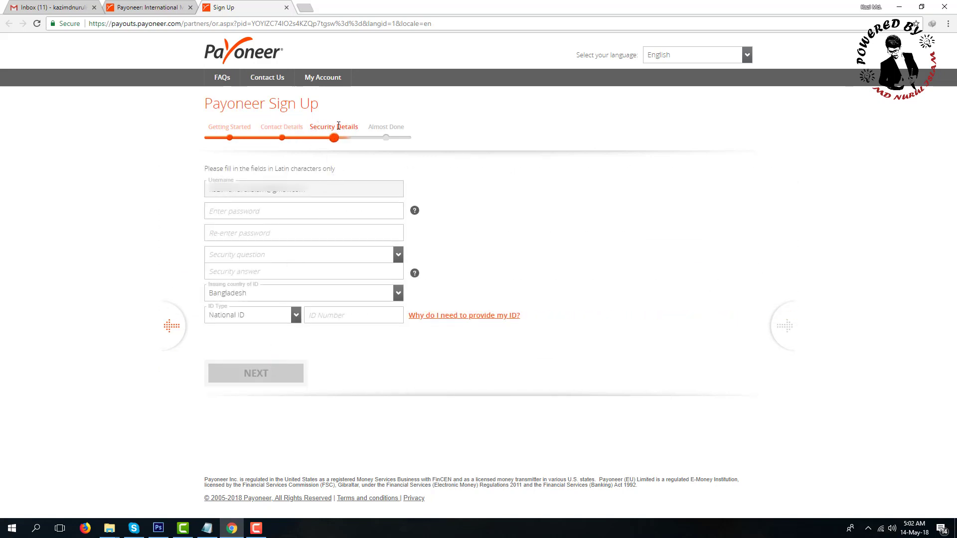
Step: Enter and confirm the password, then answer the high-school best friend security question
mouse_move(414, 214)
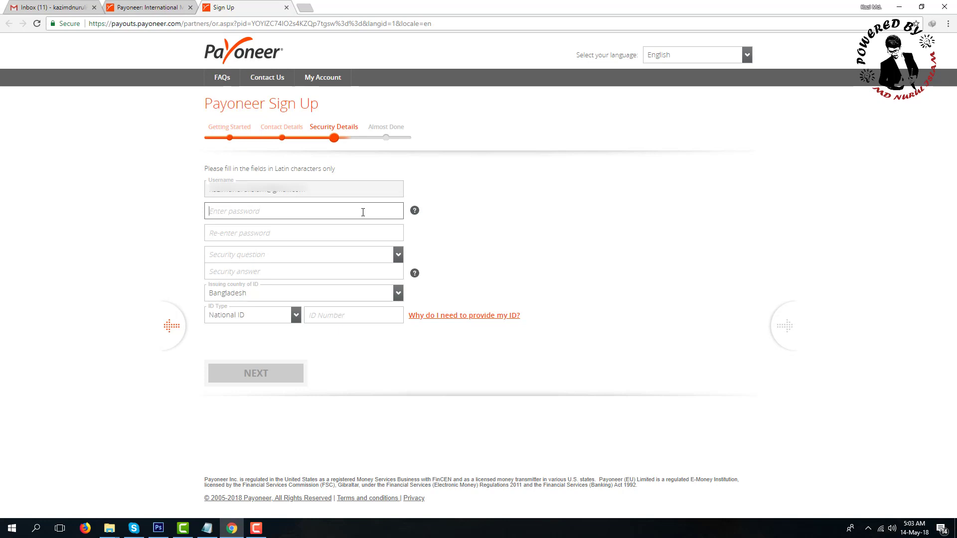
text(aaaaaaa)
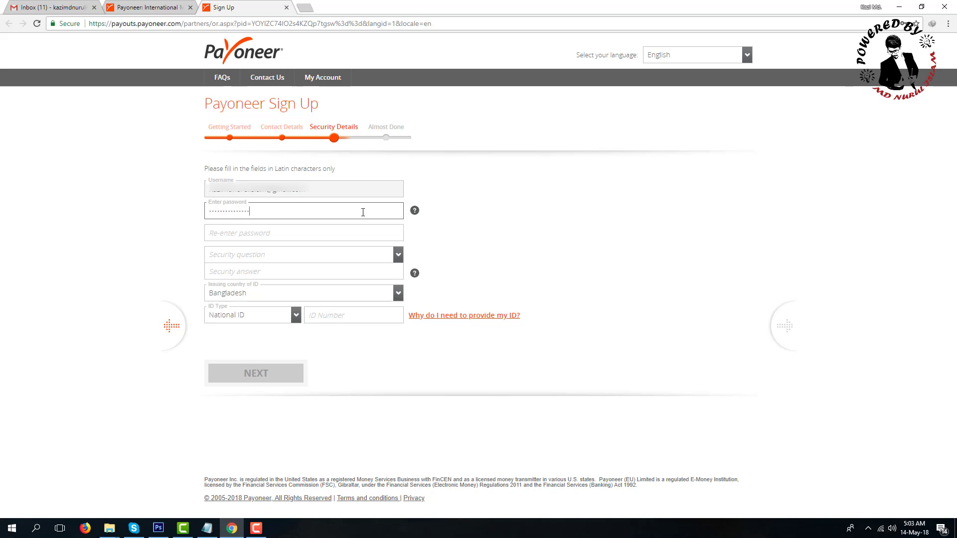
text(a)
click(346, 232)
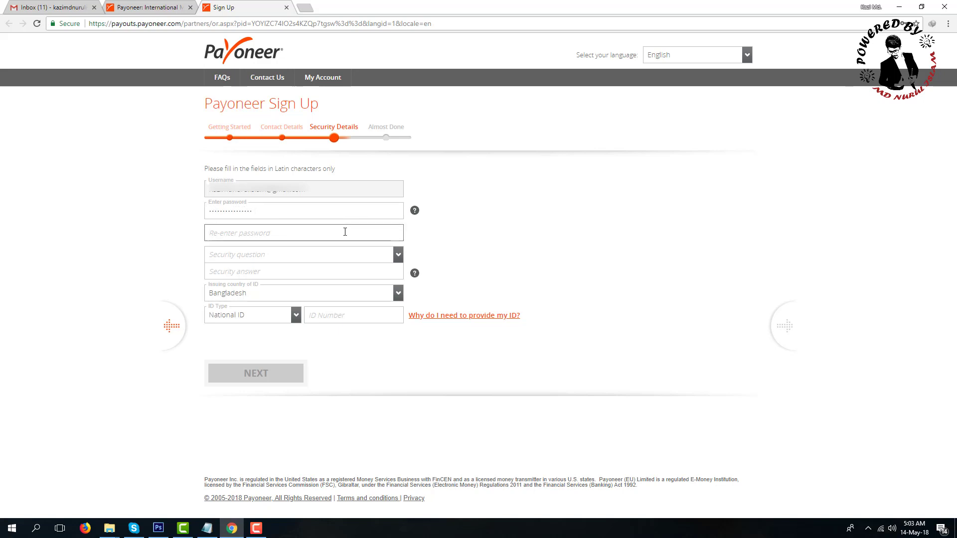
text(aaaaaaaaaa)
click(304, 256)
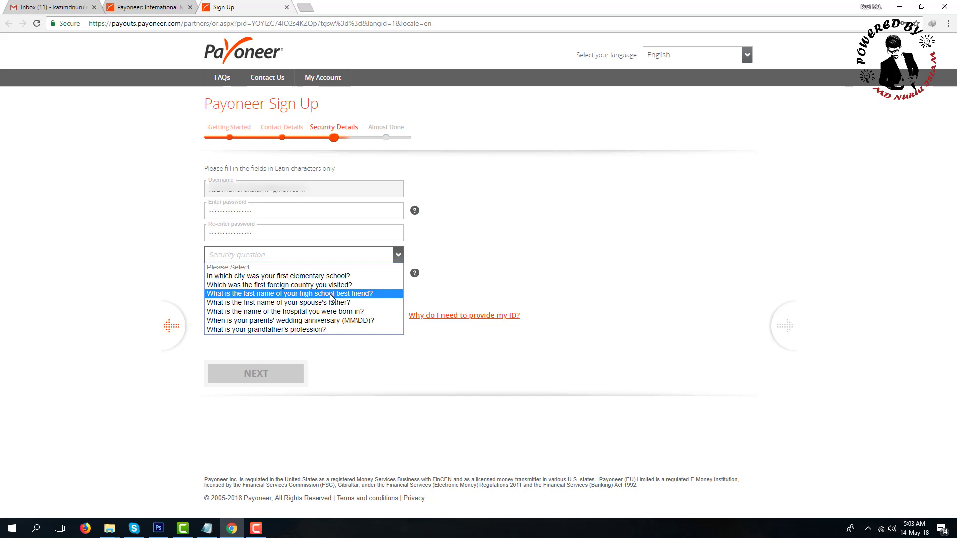
click(331, 294)
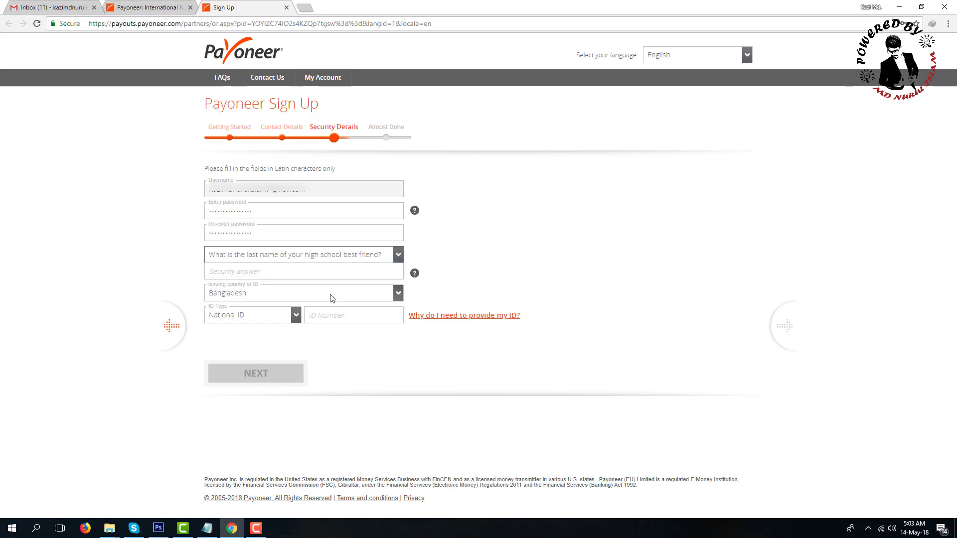
click(280, 273)
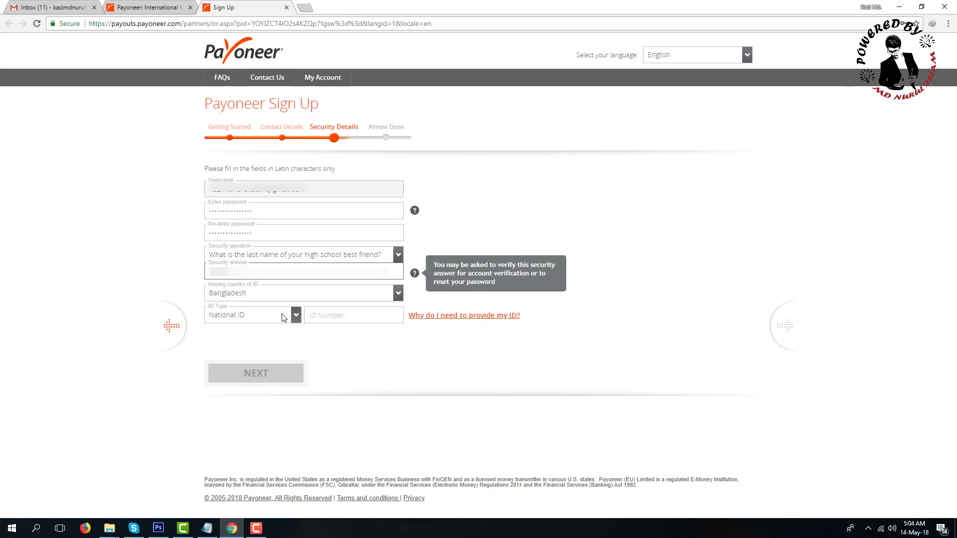
Step: Choose Smart National Identity as the ID type and paste in the ID number
click(328, 320)
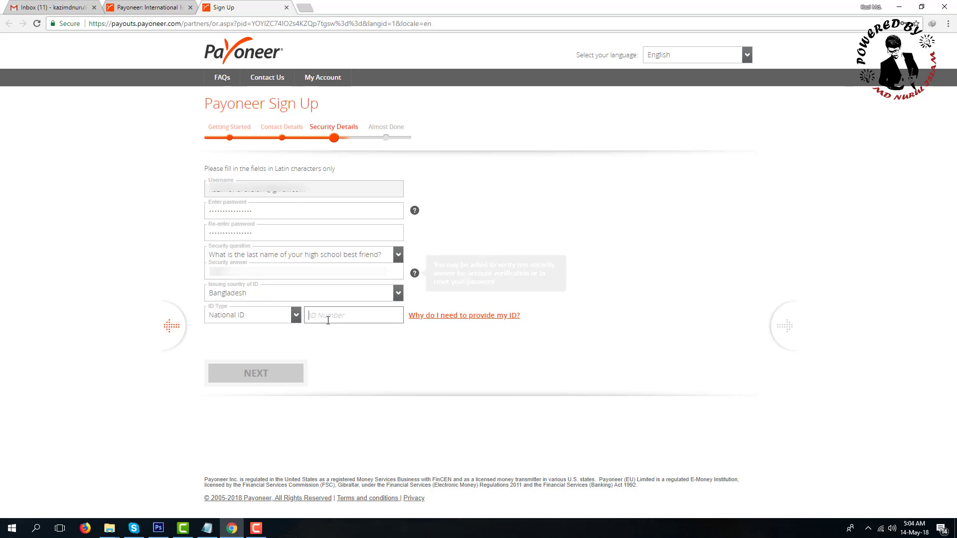
click(234, 315)
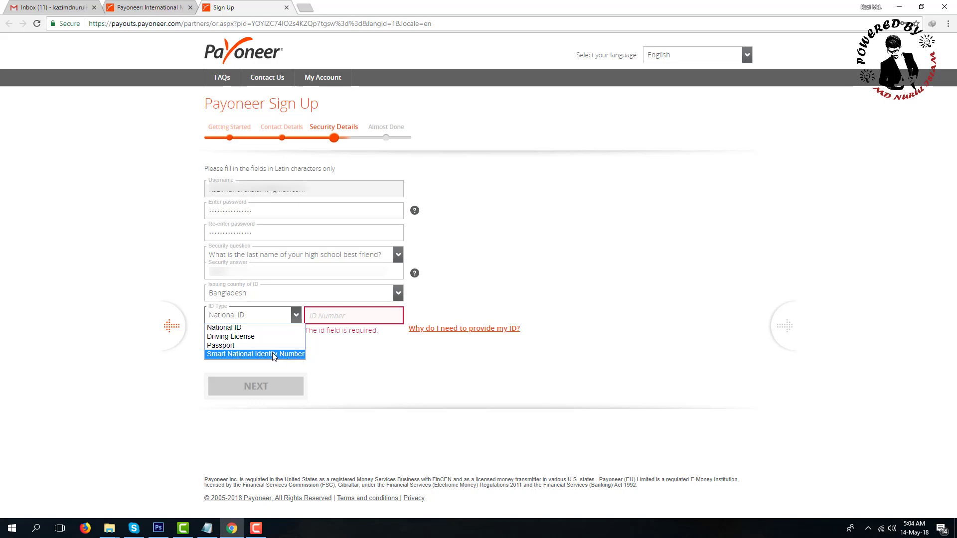
click(268, 351)
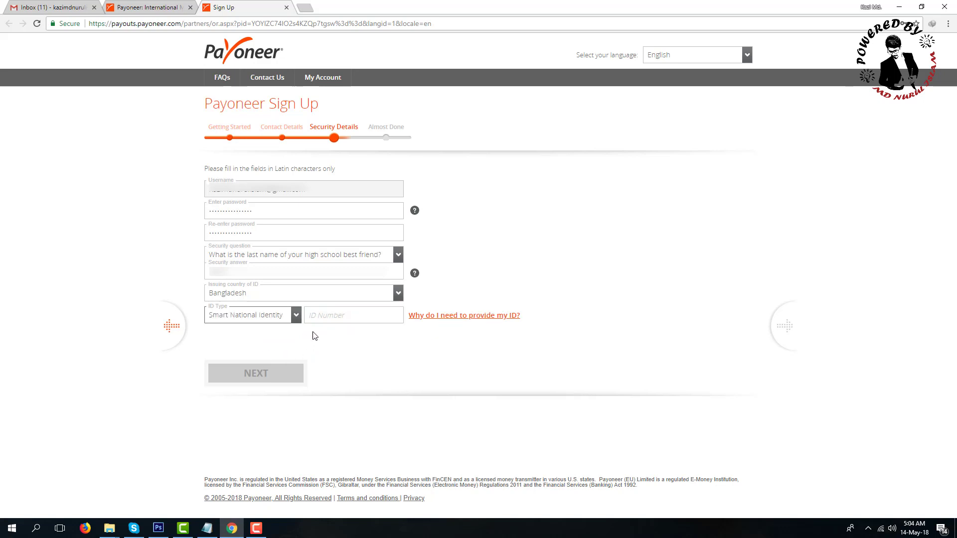
click(323, 318)
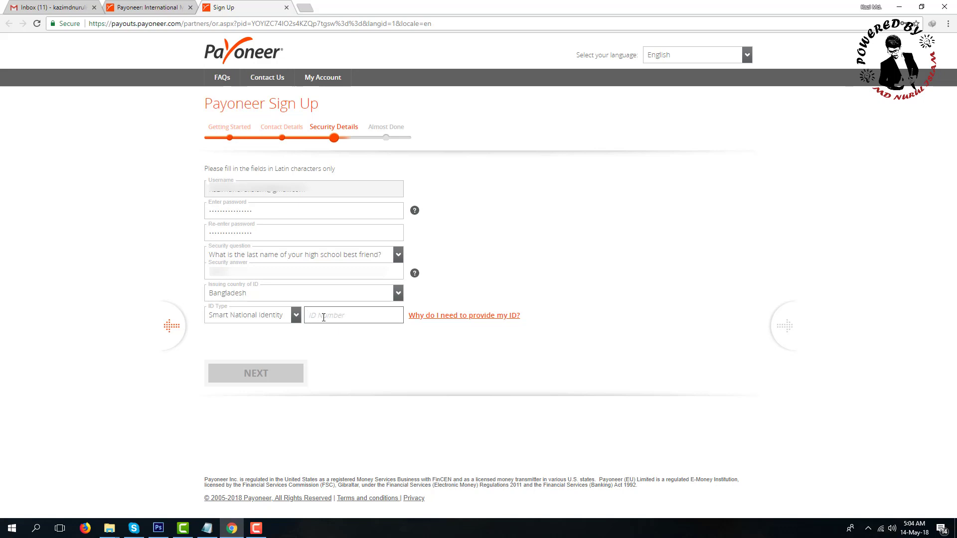
key(ctrl+v)
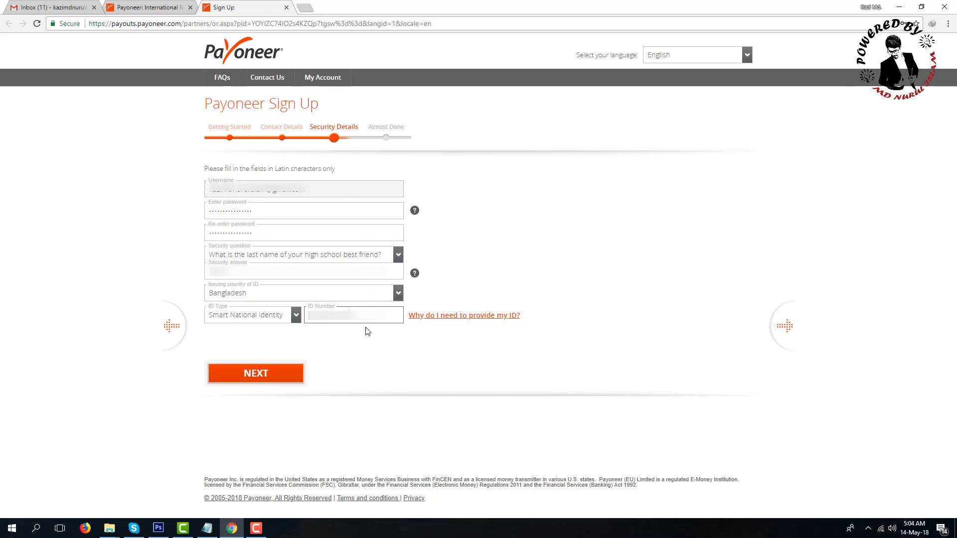
click(256, 375)
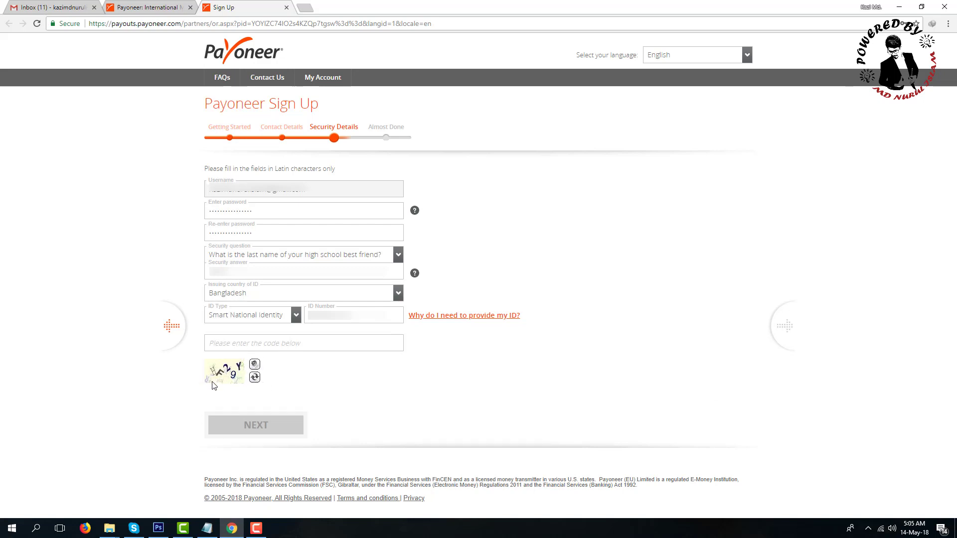
click(248, 343)
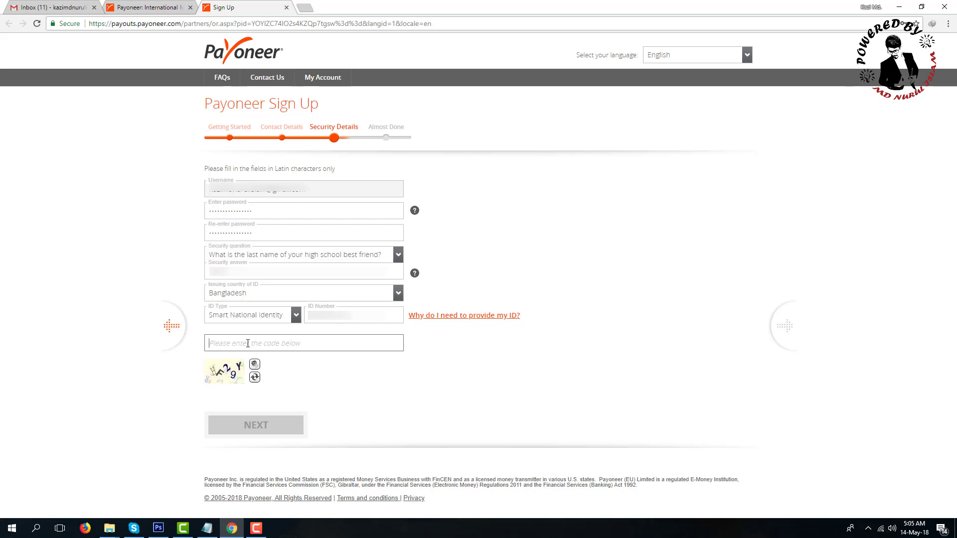
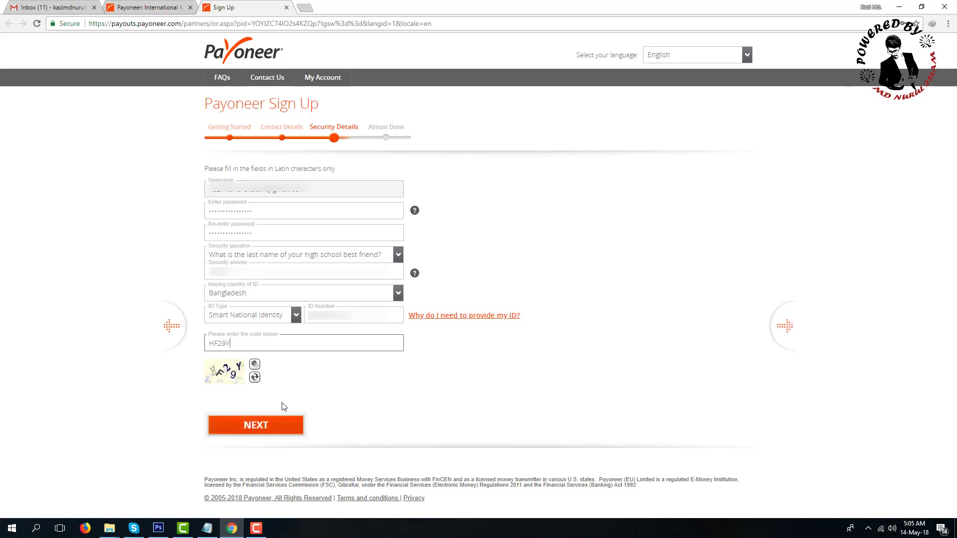
click(259, 425)
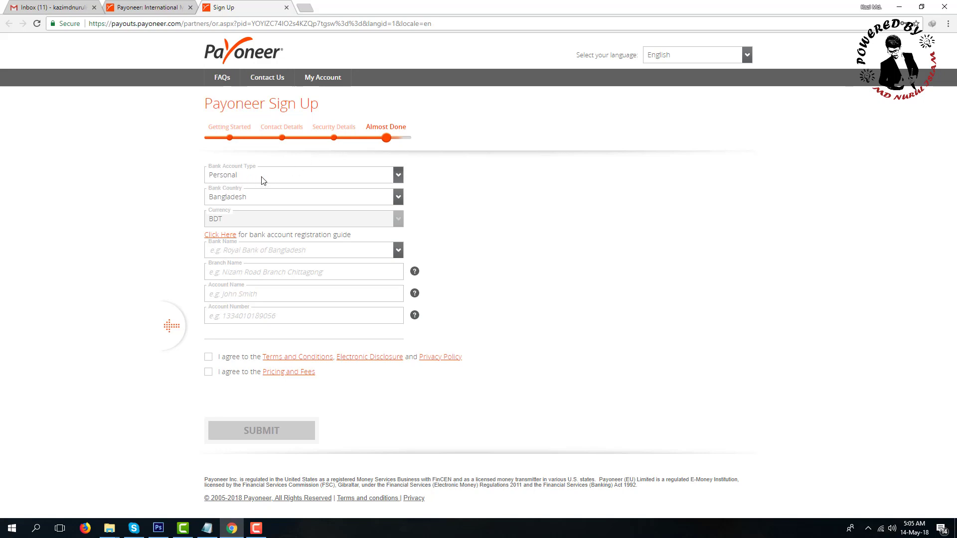
Step: Keep Personal as the bank account type
click(323, 176)
click(322, 174)
click(298, 176)
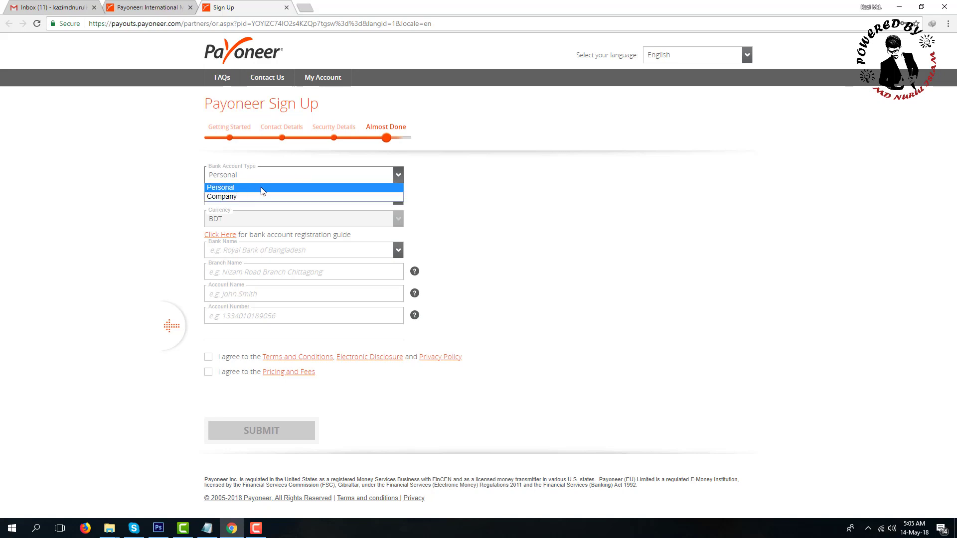
click(263, 190)
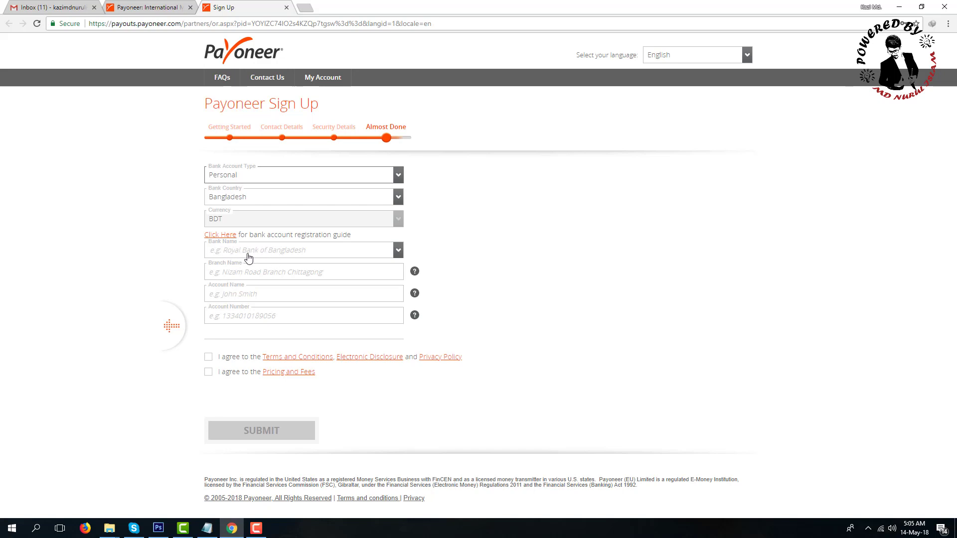
Step: Choose DUTCHBANGLA BANK LTD from the Bank Name list
click(252, 255)
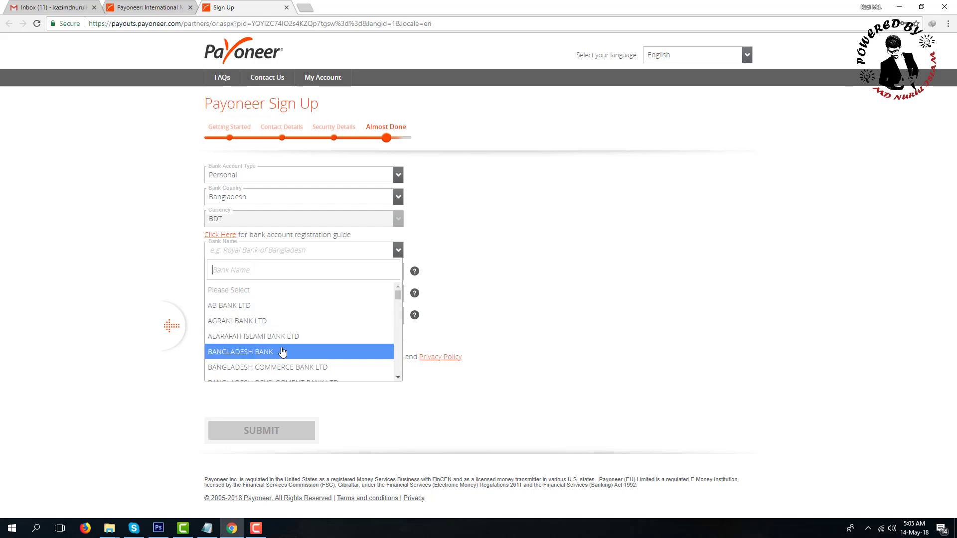
scroll(280, 348, down, 1)
scroll(280, 334, down, 1)
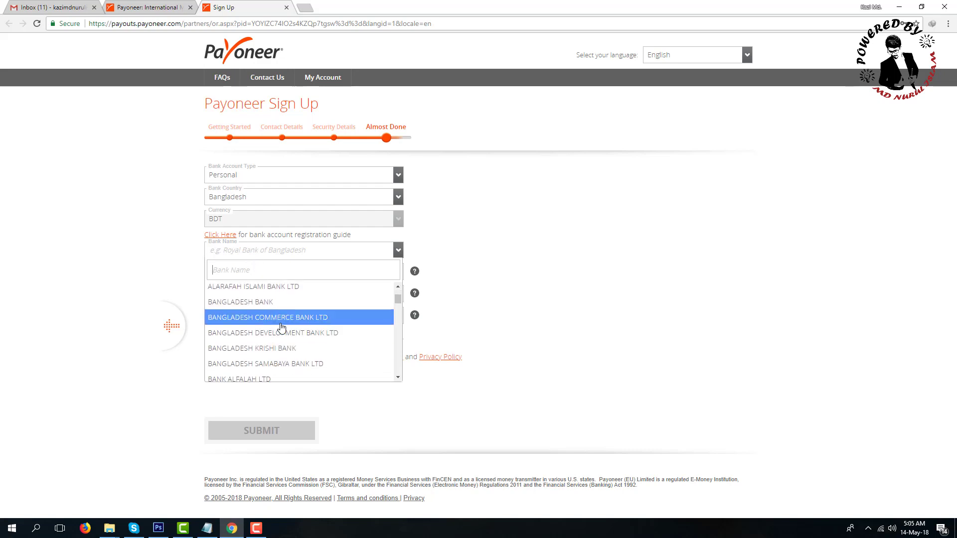
scroll(299, 314, down, 1)
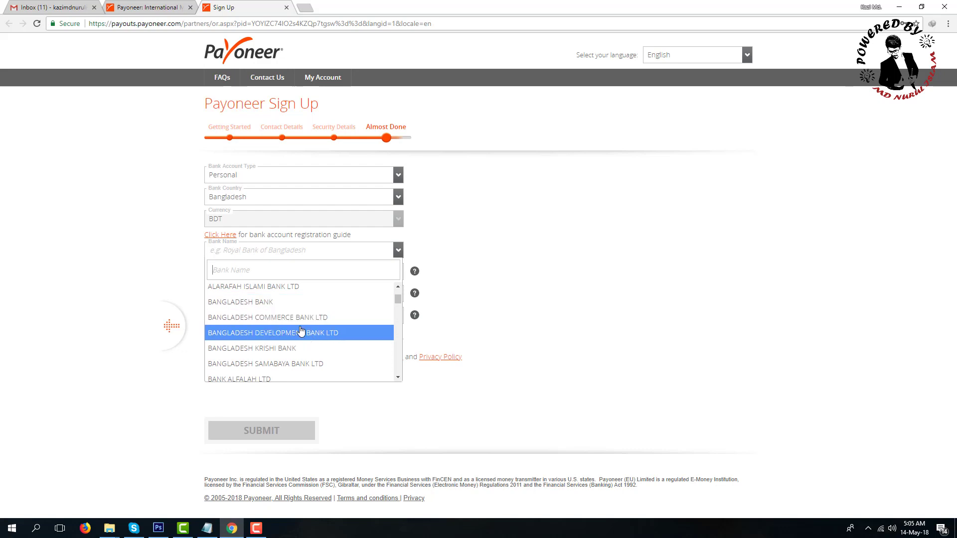
scroll(303, 352, down, 1)
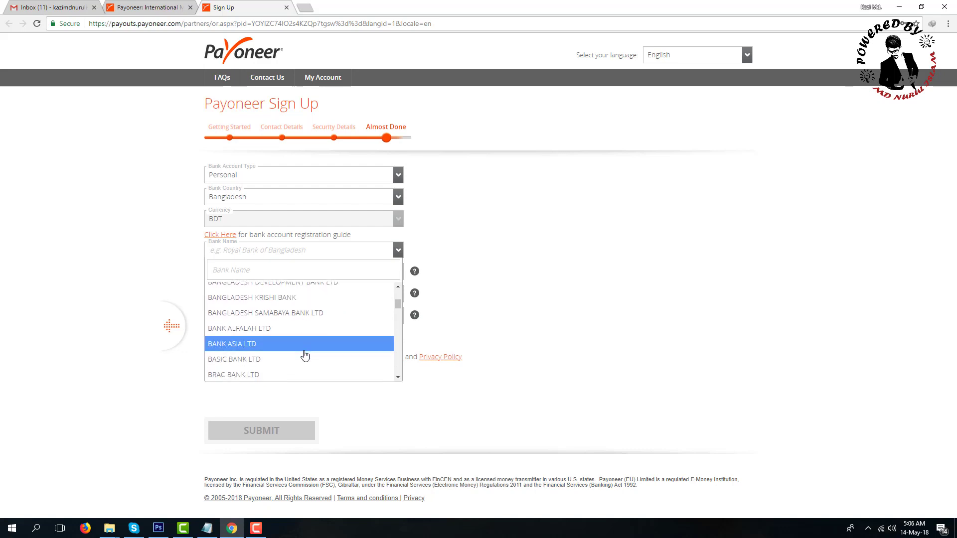
scroll(305, 357, down, 1)
scroll(305, 359, down, 1)
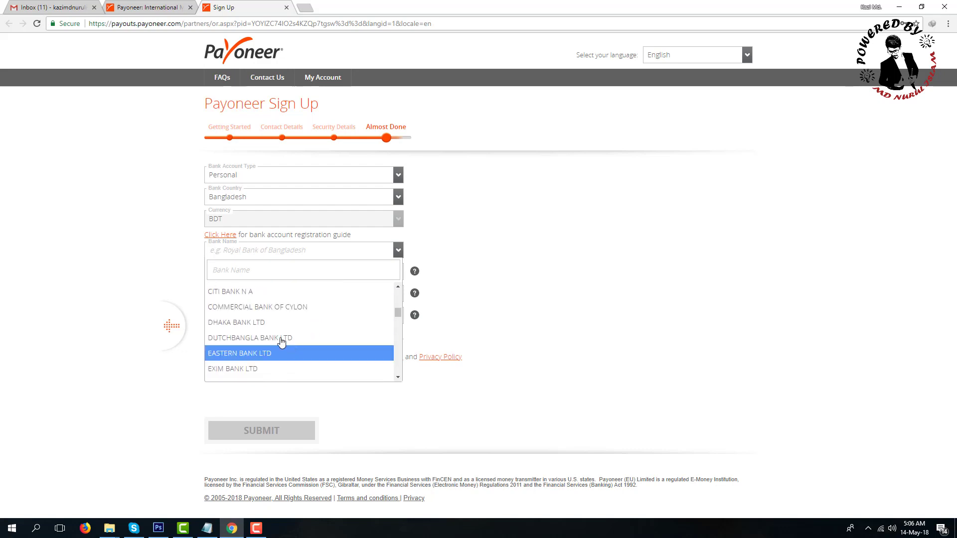
click(324, 339)
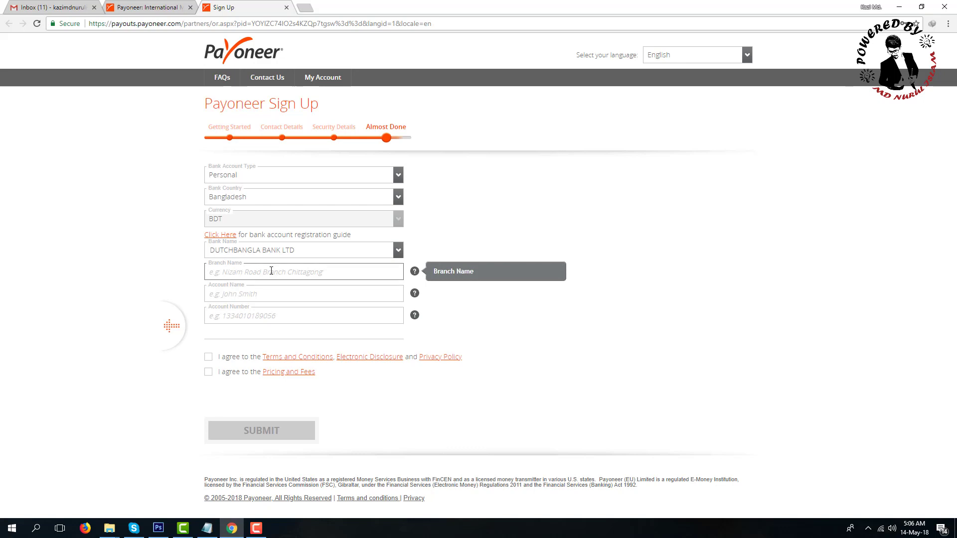
Step: Paste in the branch and account holder's name, then copy the account number from Notepad into its field
key(ctrl+v)
click(275, 292)
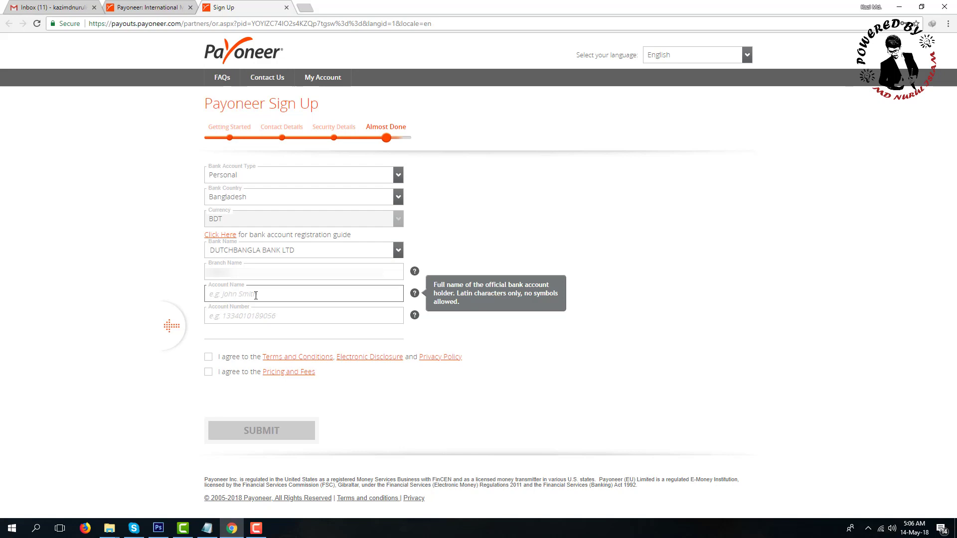
key(ctrl+v)
click(235, 318)
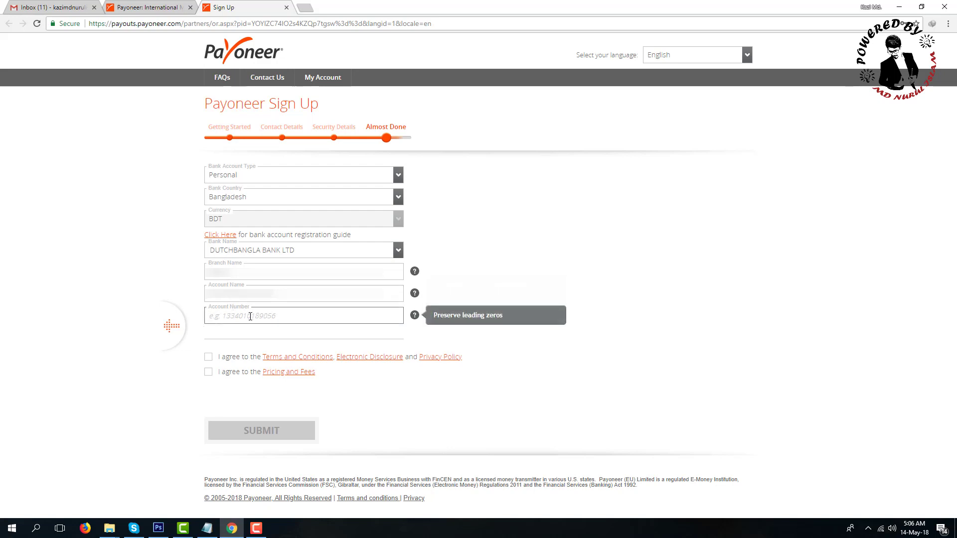
key(alt+Tab)
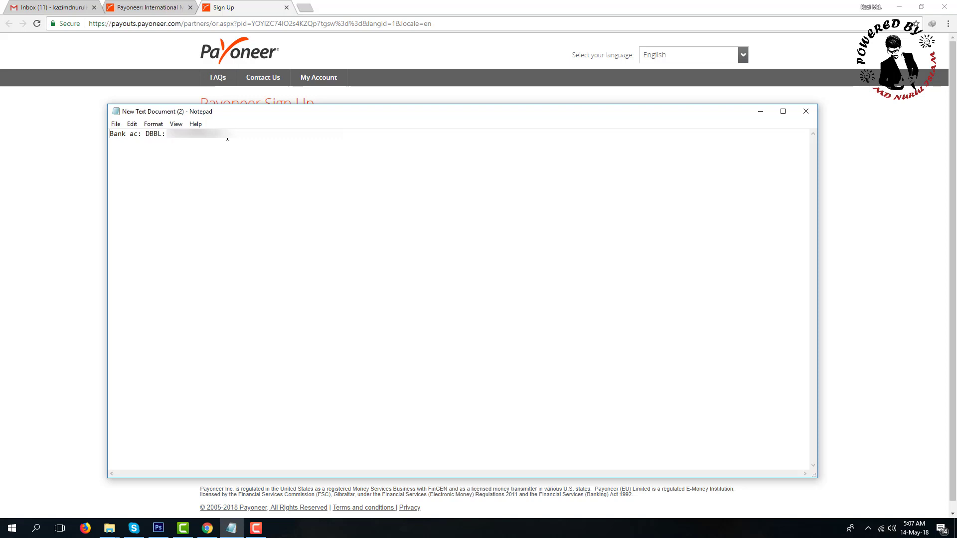
double_click(215, 137)
key(ctrl+c)
key(alt+Tab)
key(ctrl+v)
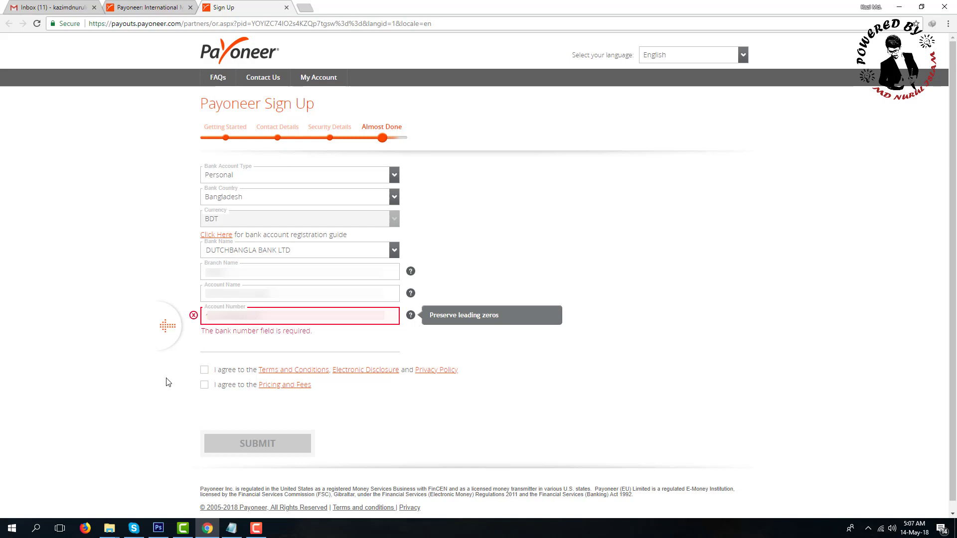
Step: Agree to the terms and privacy policy and to the pricing and fees, then submit the application
click(206, 375)
click(209, 359)
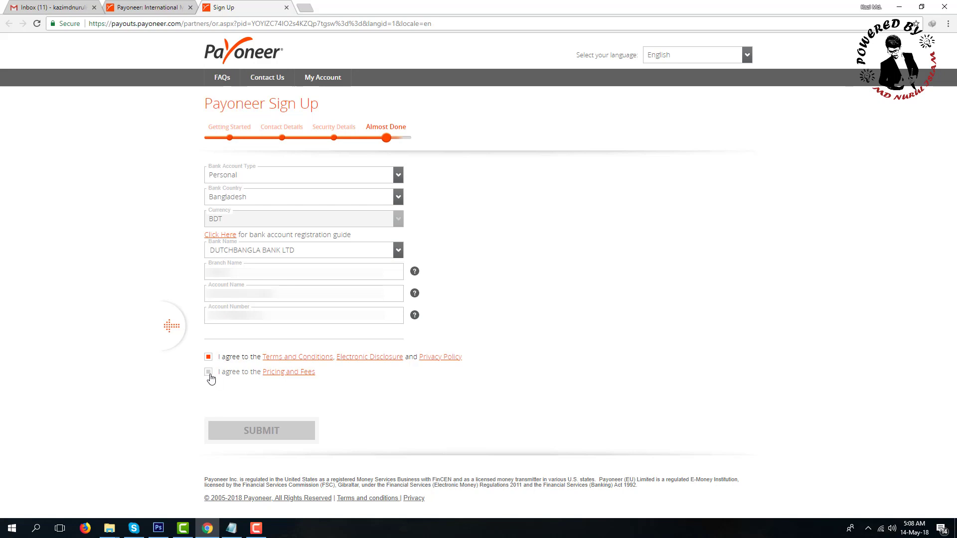
click(209, 375)
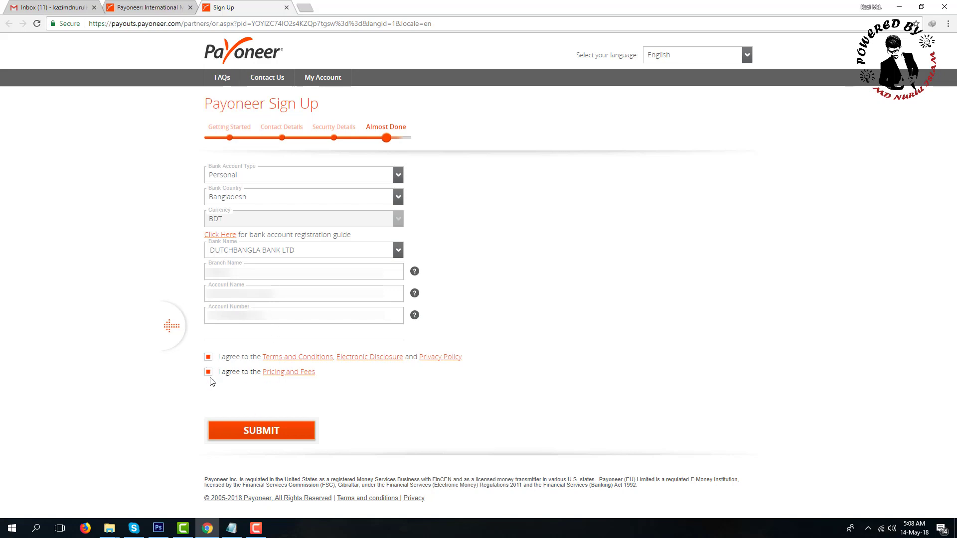
click(263, 433)
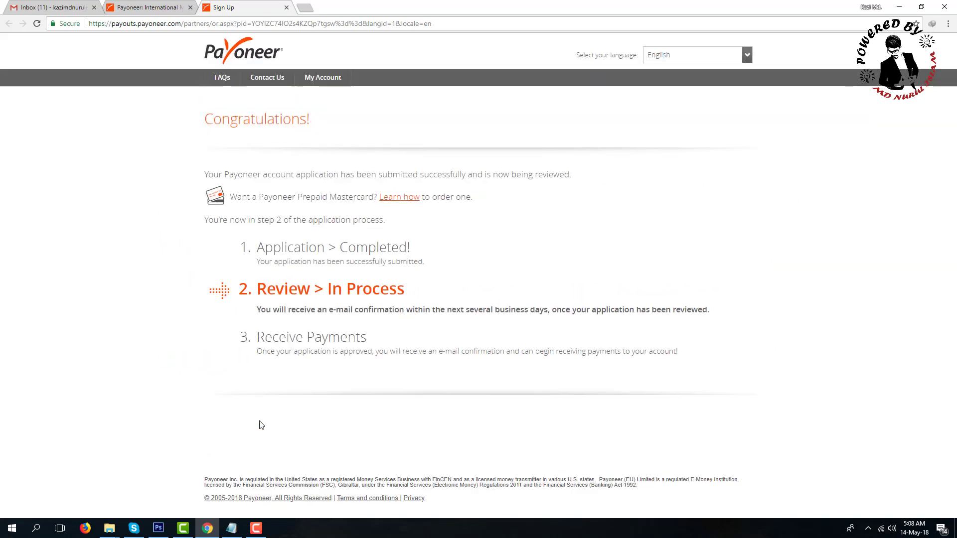
Step: Highlight the Congratulations heading on the confirmation page
drag(313, 119, 292, 118)
click(223, 121)
triple_click(212, 118)
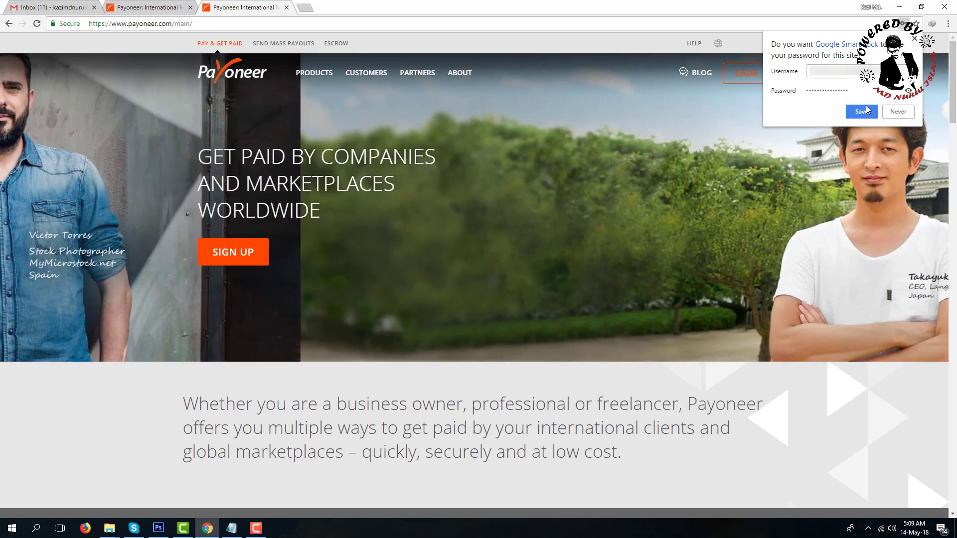
Step: Dismiss Chrome's save-password prompt on the Payoneer home page
click(854, 111)
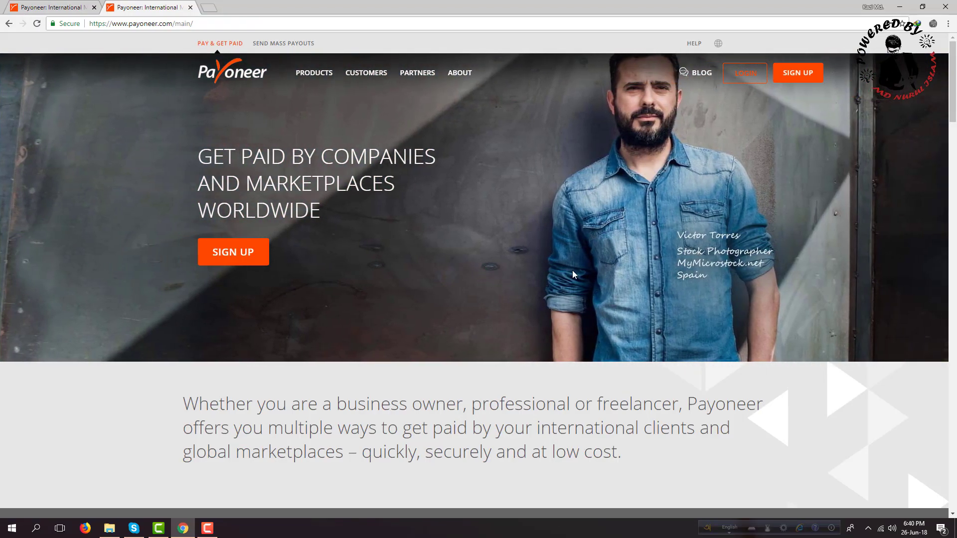
Step: Sign in to Payoneer with the saved account from Chrome's password list
click(748, 80)
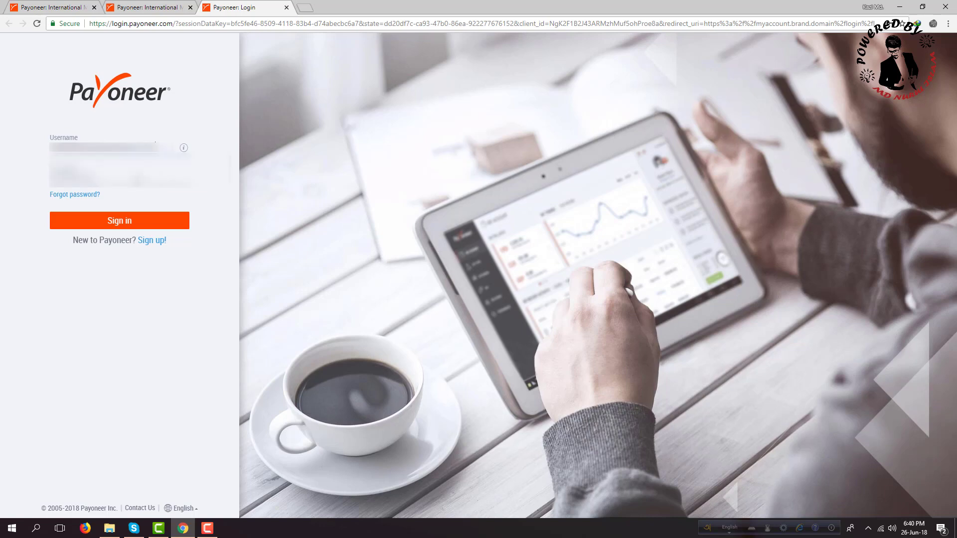
click(119, 174)
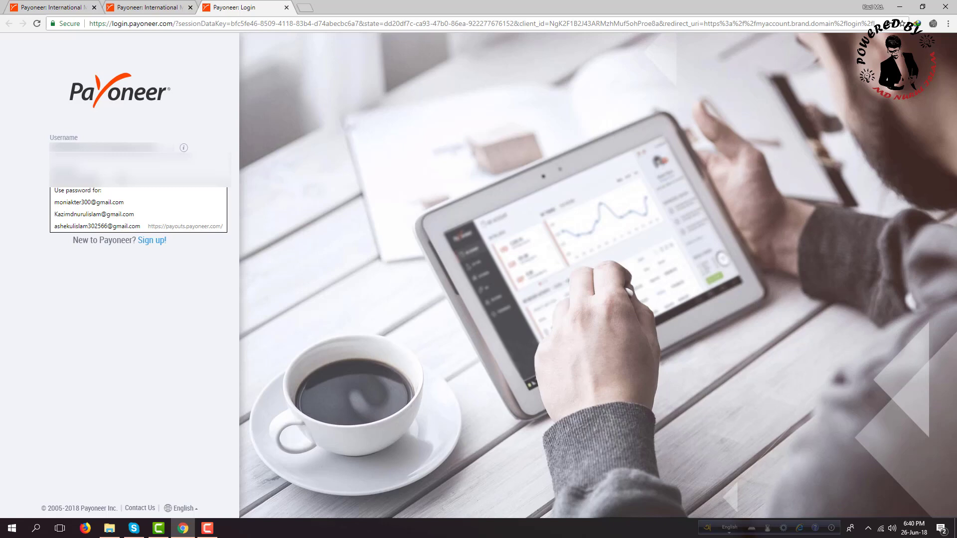
click(126, 227)
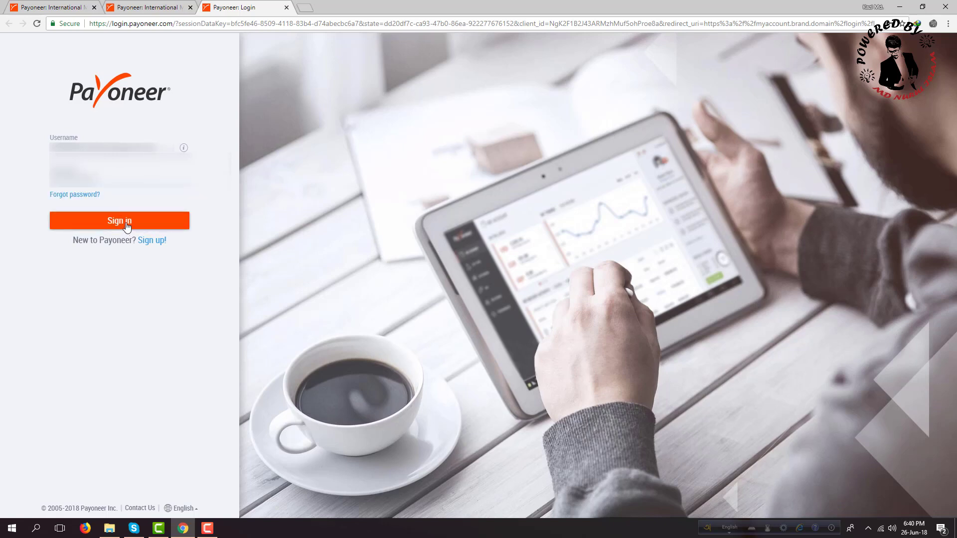
click(127, 227)
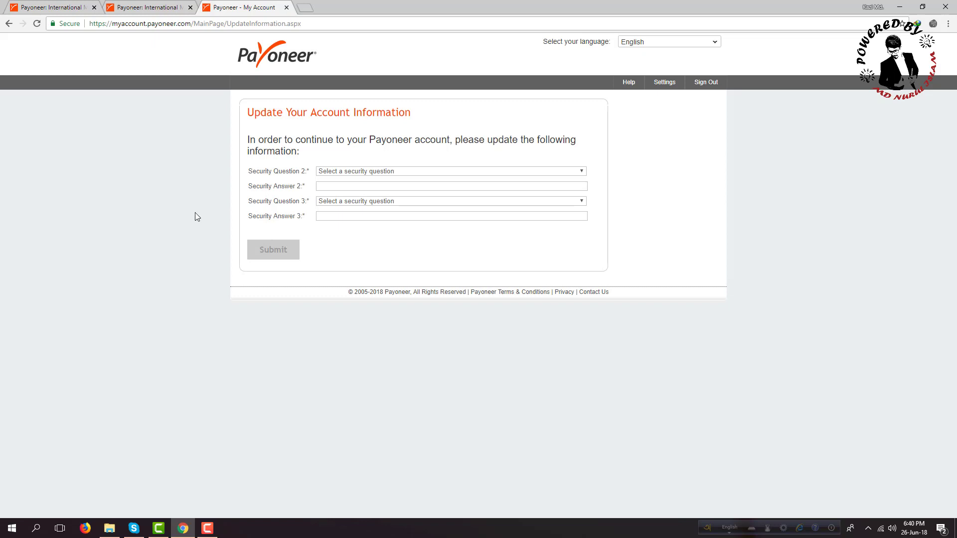
Step: Set security question 2 to the spouse's mother's first name and enter its answer
click(382, 175)
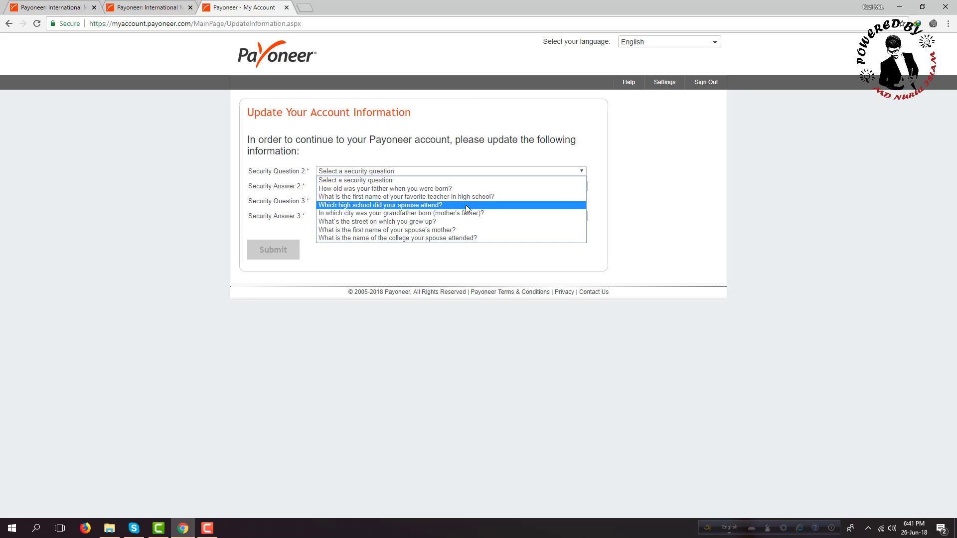
click(468, 230)
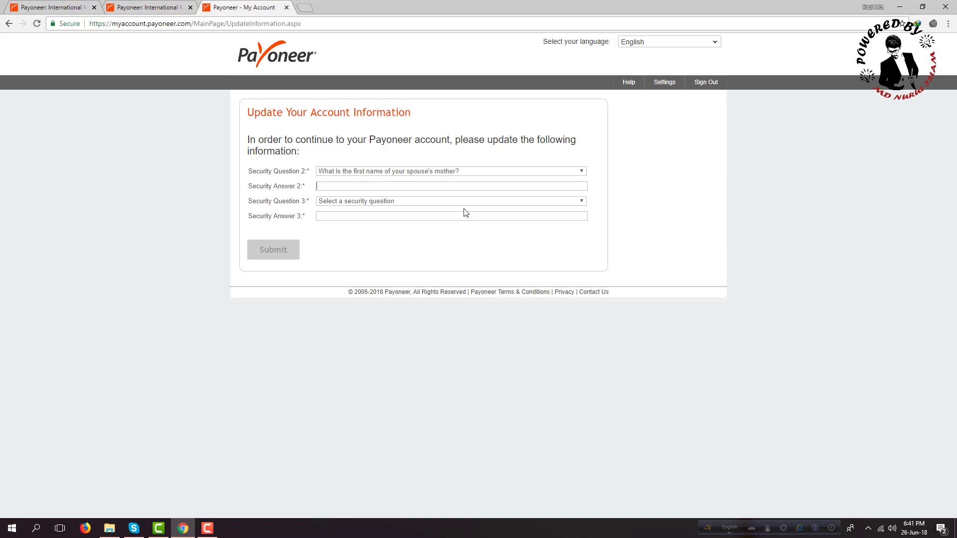
Step: Set security question 3 to the high school best friend's last name, answer it, and submit
click(463, 201)
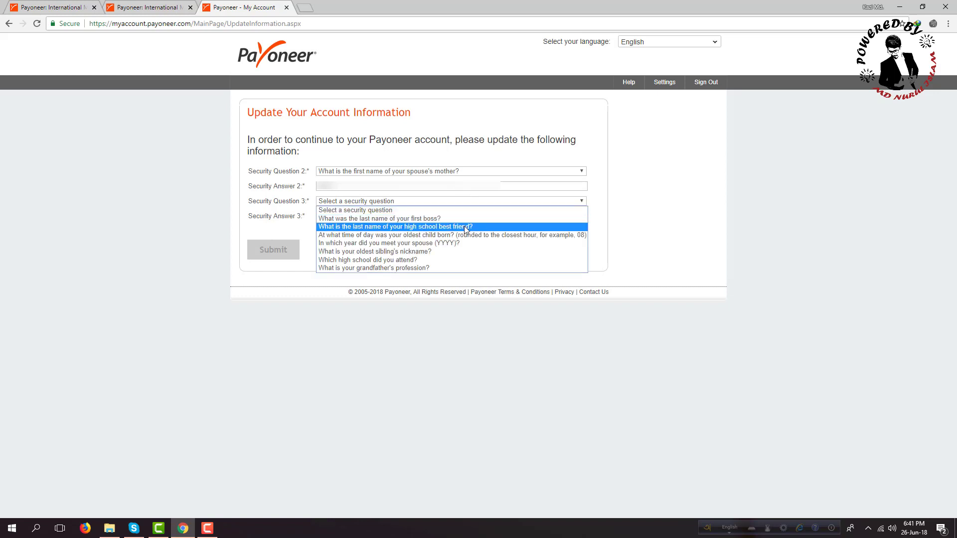
click(464, 227)
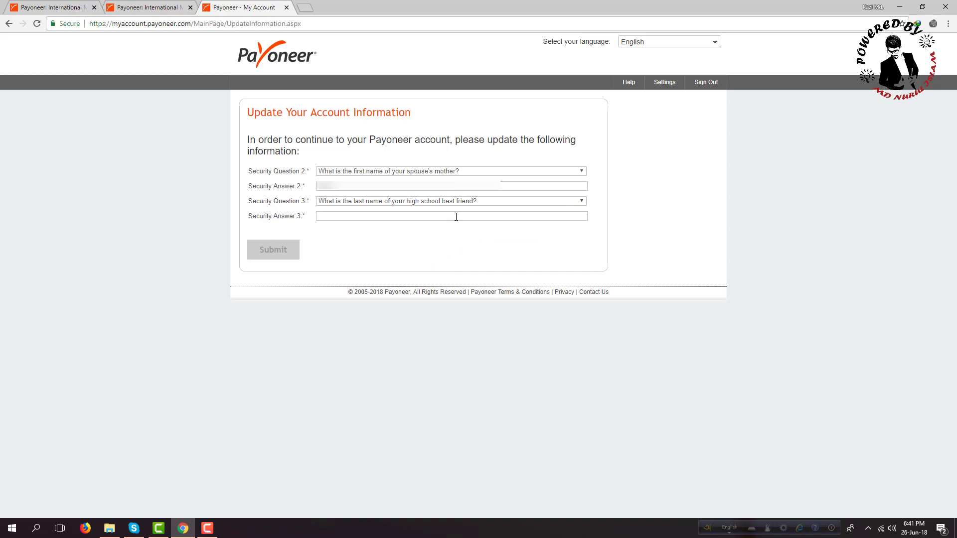
click(456, 217)
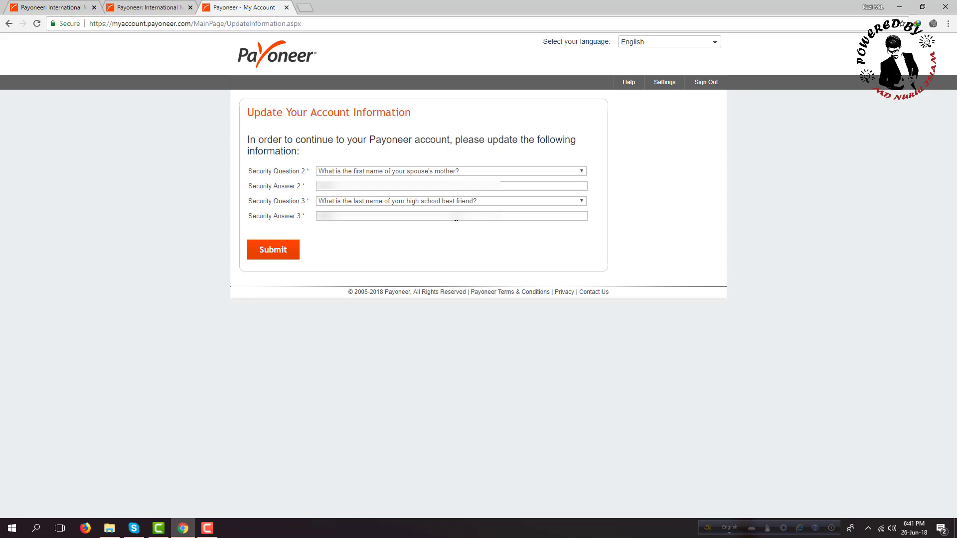
click(282, 254)
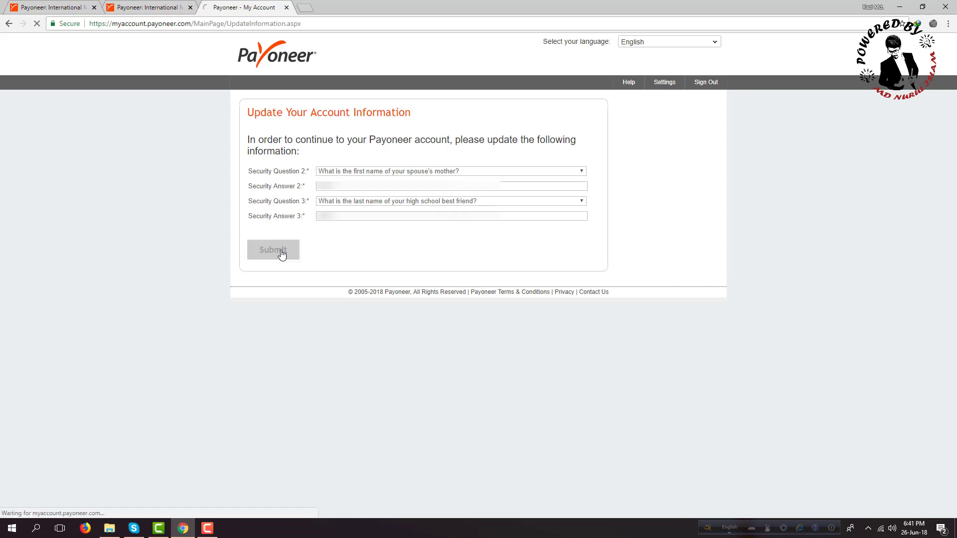